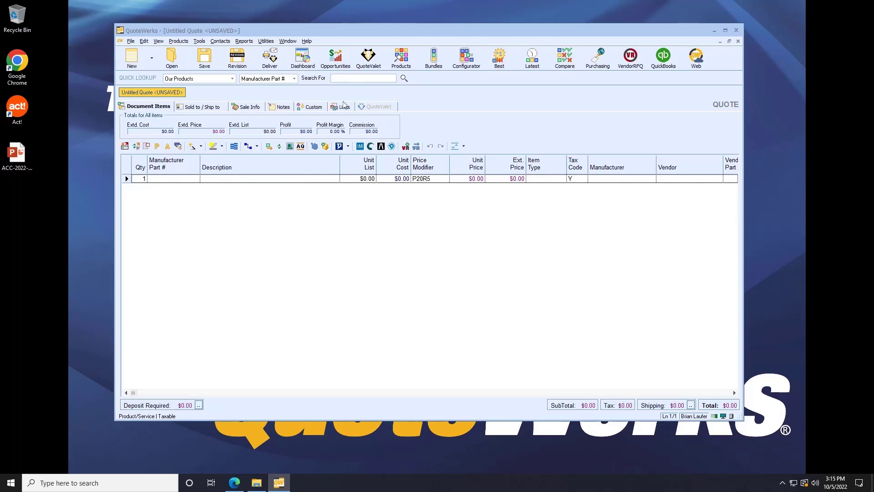
# - Open Contact Manager Setup and confirm the Act! for Web credentials test reaches version 24.0.204.0
pyautogui.click(220, 41)
pyautogui.click(234, 64)
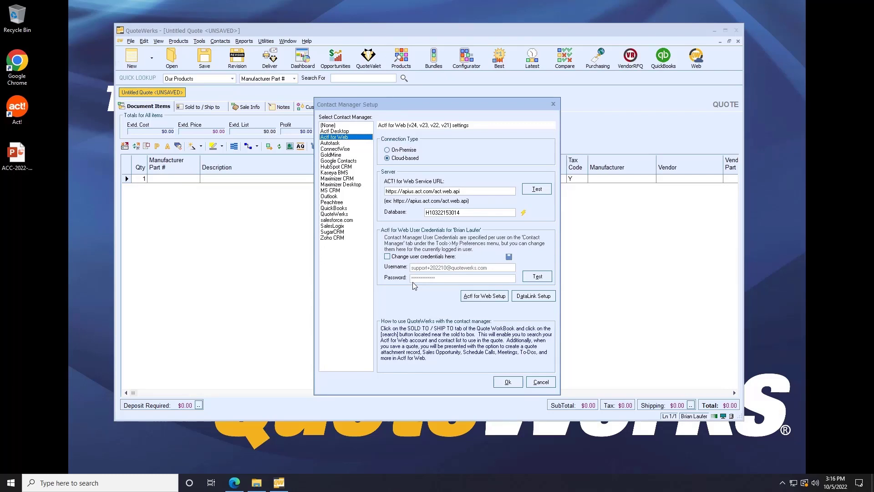
pyautogui.click(532, 282)
pyautogui.click(502, 273)
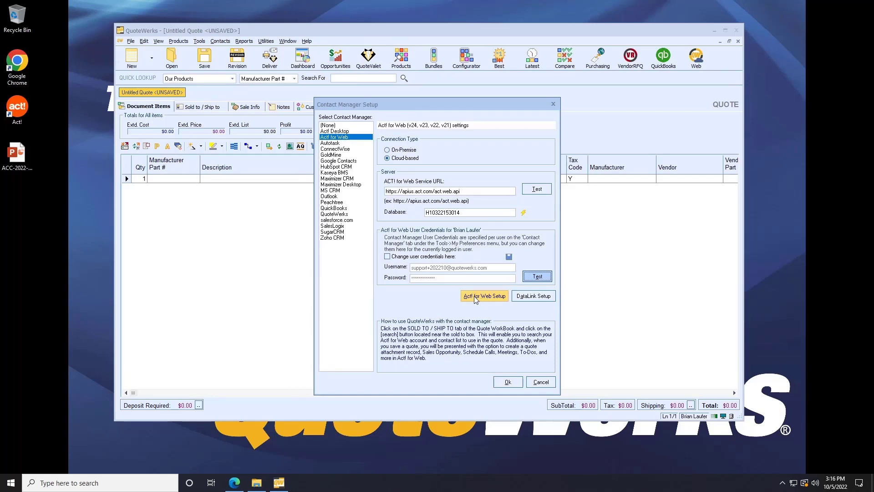
# - In Act! for Web Setup, keep Main Address as fallback and write line-item detail into opportunities
pyautogui.click(475, 299)
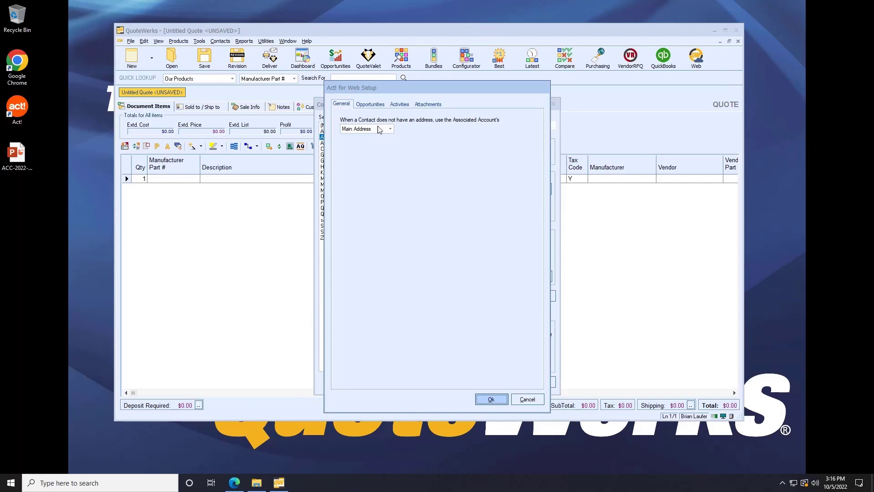
pyautogui.click(390, 130)
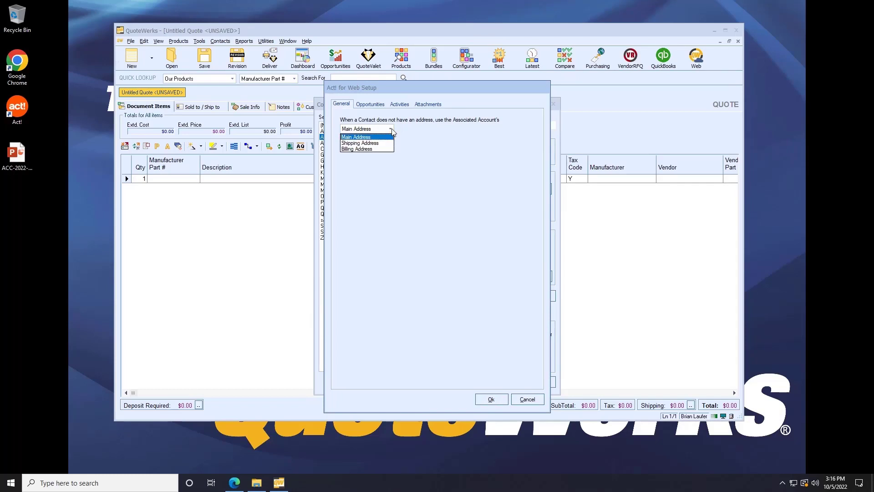
pyautogui.click(392, 129)
pyautogui.click(370, 104)
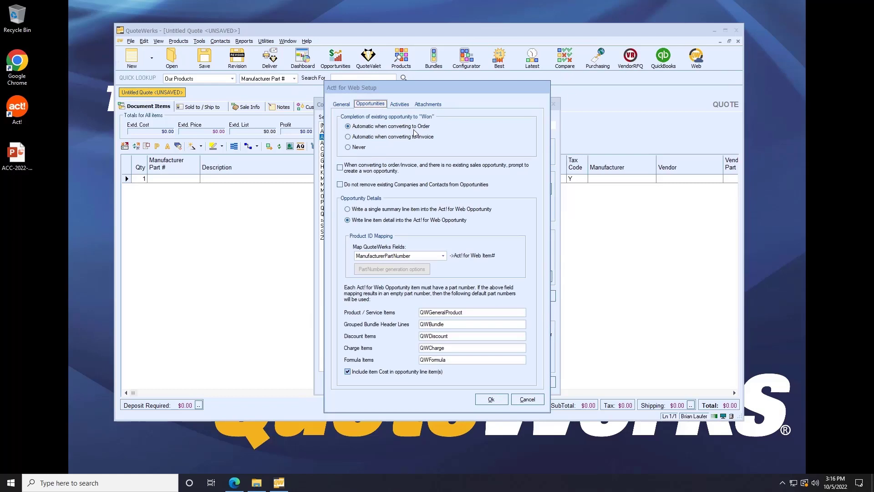
pyautogui.click(353, 210)
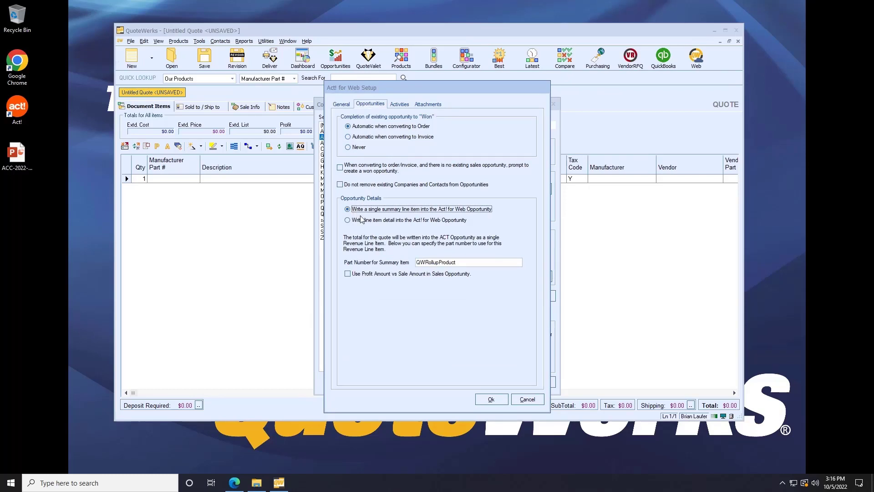
pyautogui.click(369, 221)
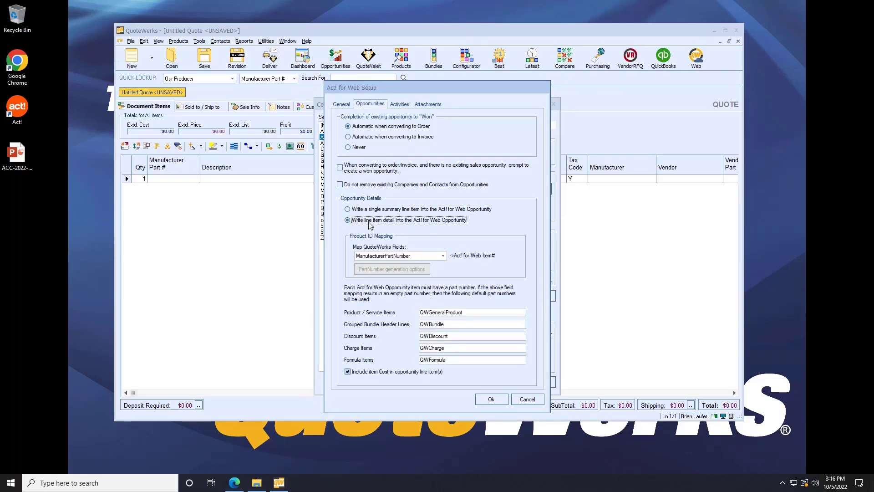
# - Keep activities and file attachments linked to the Opportunity and save the Act! for Web settings
pyautogui.click(405, 105)
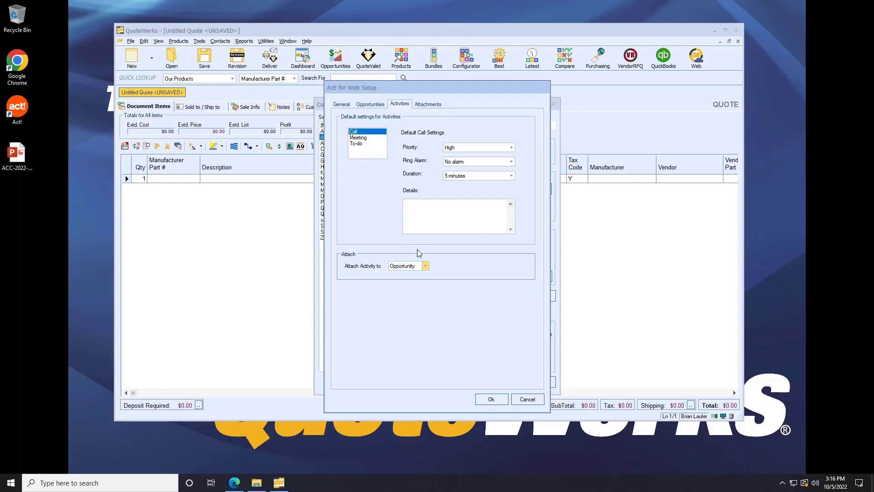
pyautogui.click(426, 266)
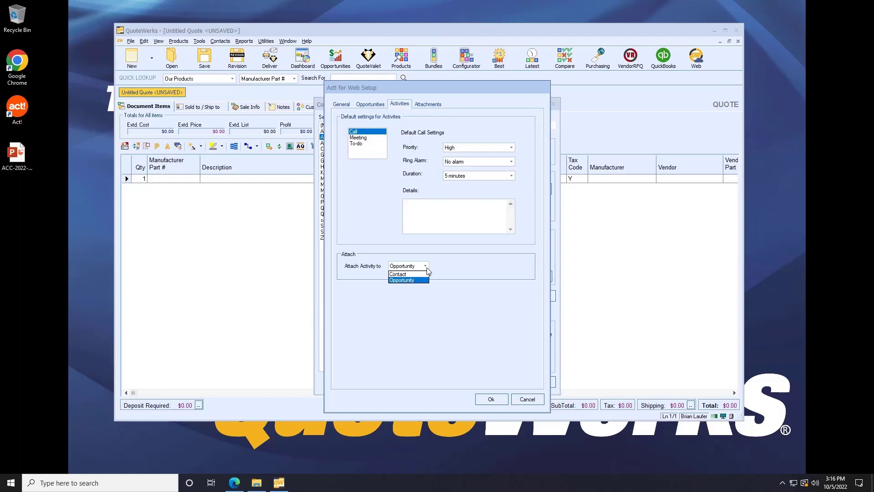
pyautogui.click(437, 269)
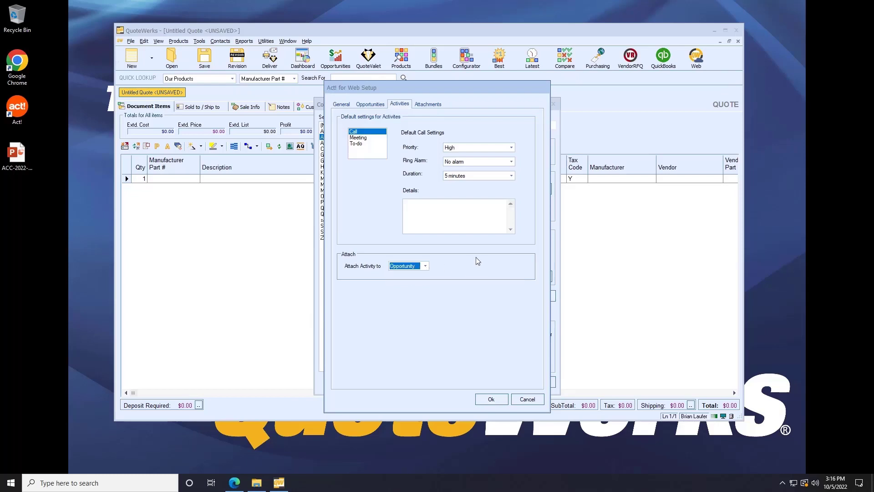
pyautogui.click(424, 106)
pyautogui.click(409, 122)
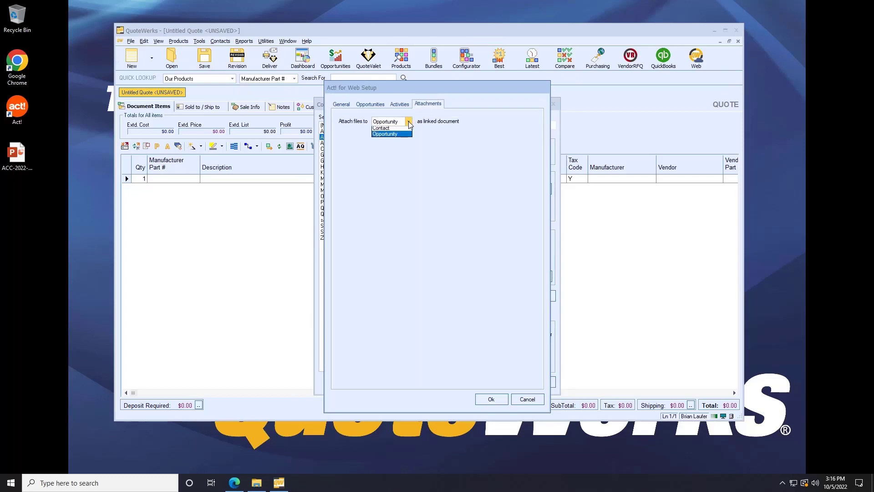
pyautogui.click(409, 122)
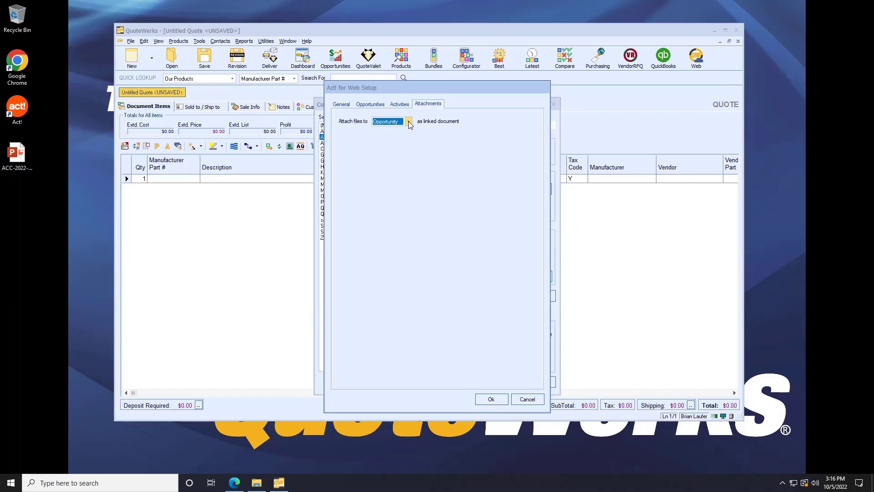
pyautogui.click(347, 105)
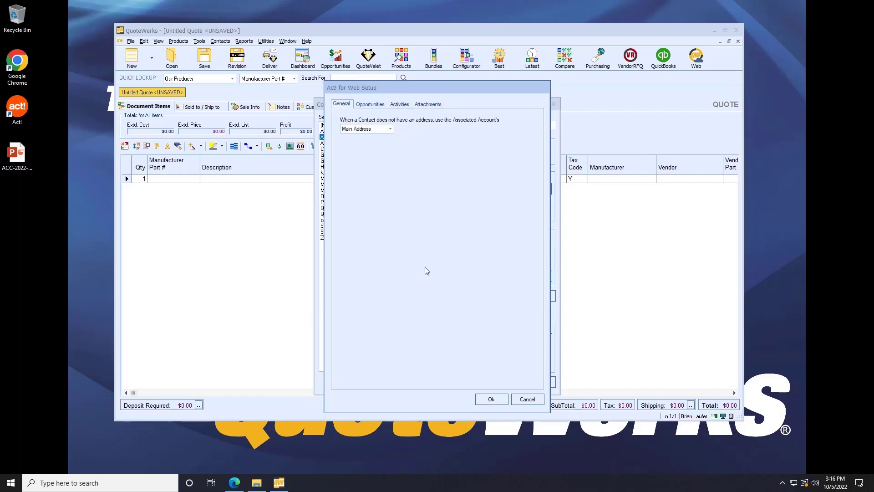
pyautogui.click(493, 400)
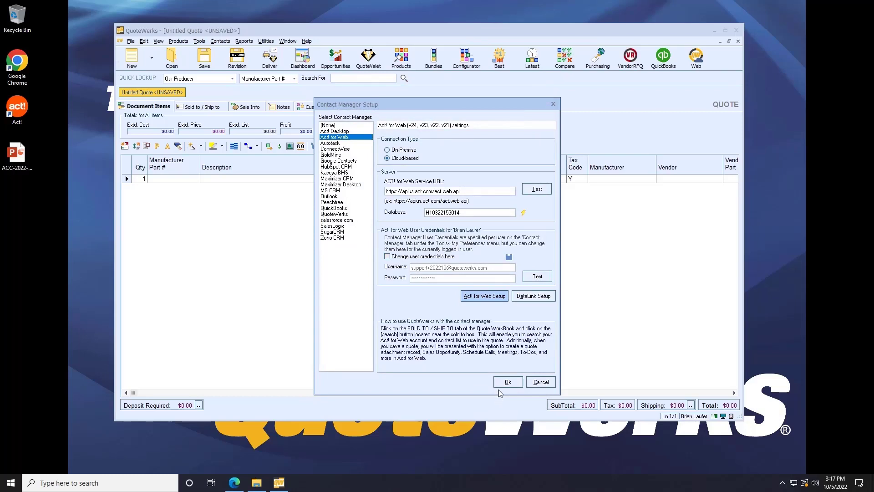
# - Close Contact Manager Setup, start a quote from the New Workstation Quote template, and show its Sold To/Ship To details
pyautogui.click(504, 381)
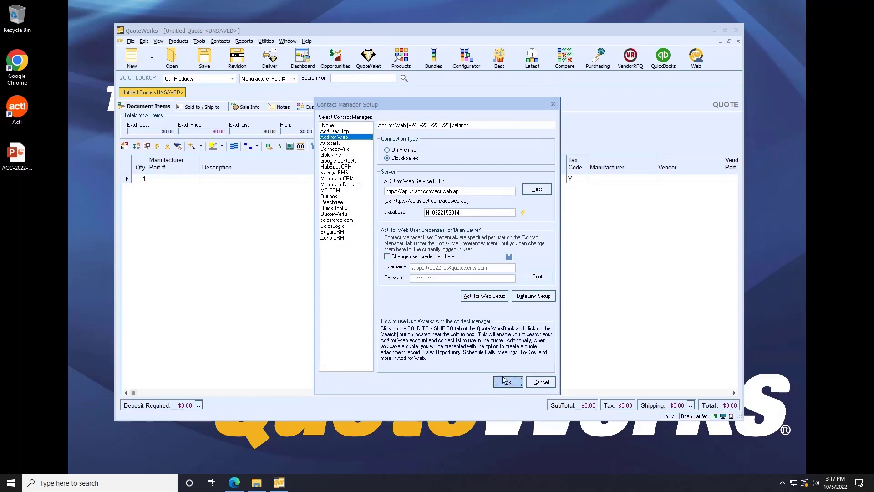
pyautogui.click(507, 382)
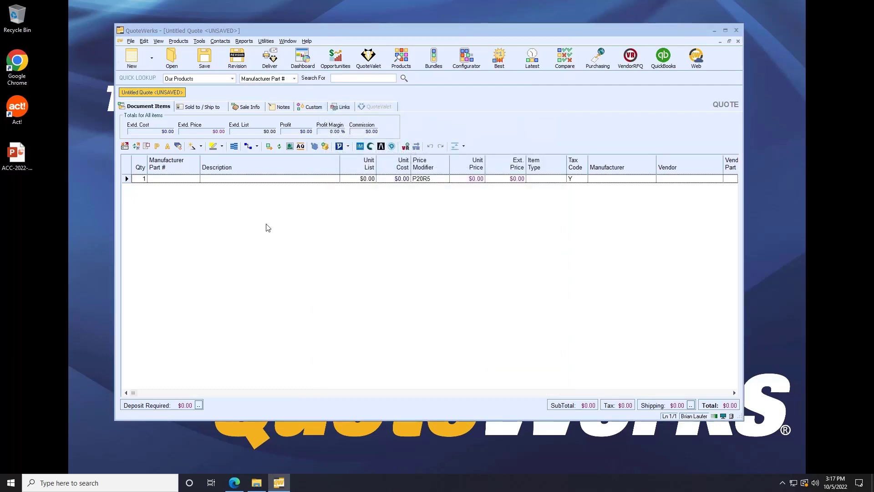
pyautogui.click(152, 59)
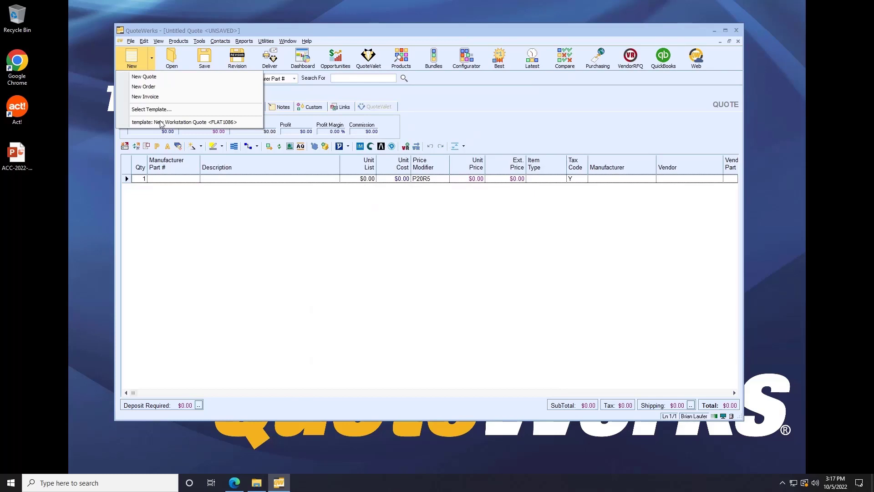
pyautogui.click(162, 122)
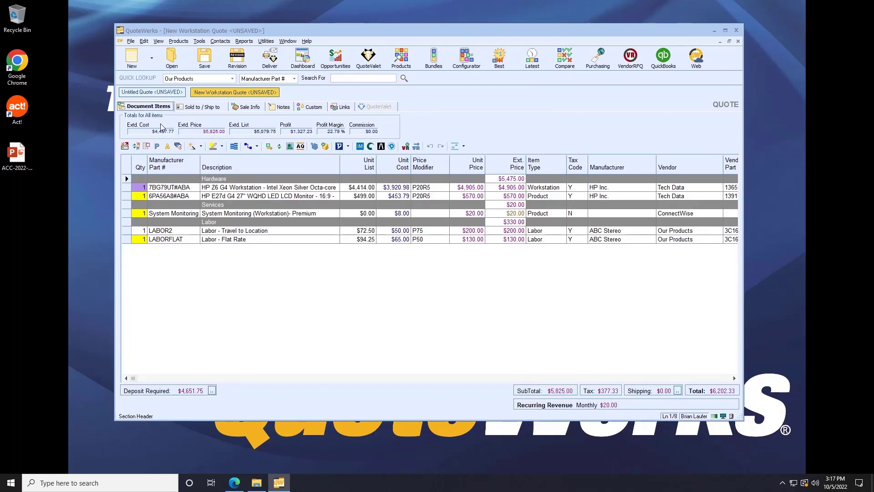
pyautogui.click(189, 108)
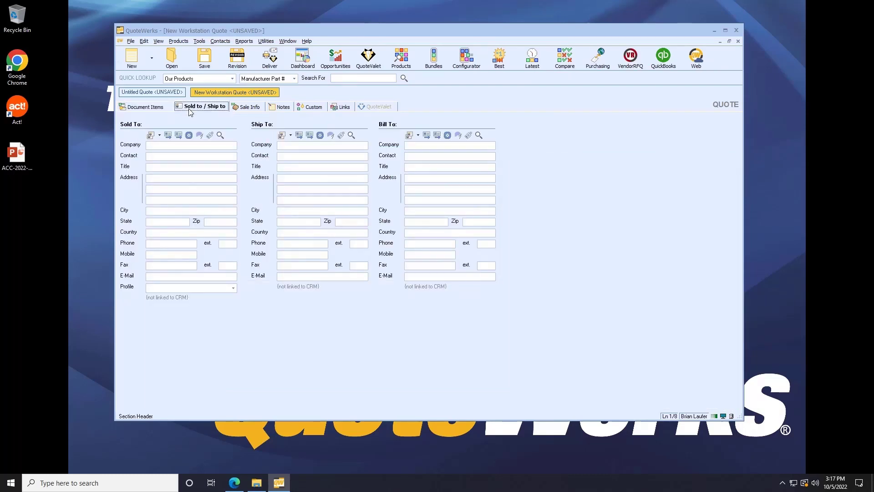
# - Search Act! for 'joe'; use the Brewmaster for Sold To and Bill To, the Brewer for Ship To
pyautogui.click(220, 136)
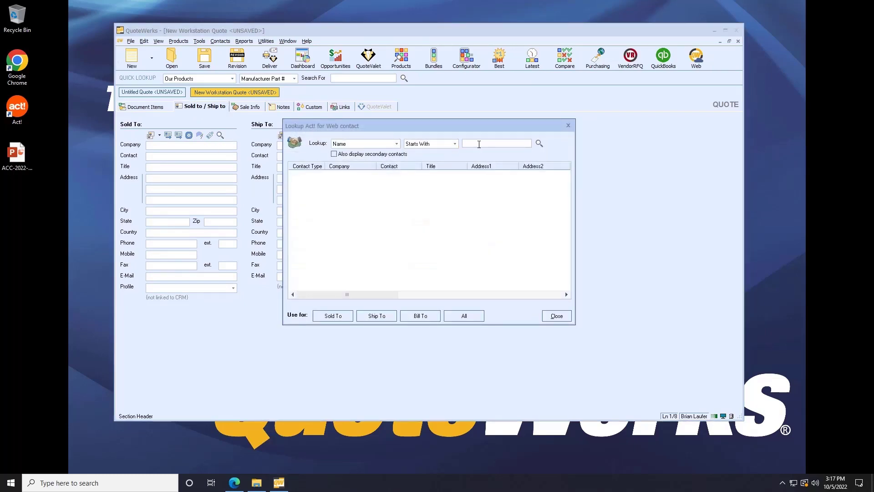
pyautogui.write('joe')
pyautogui.press('Return')
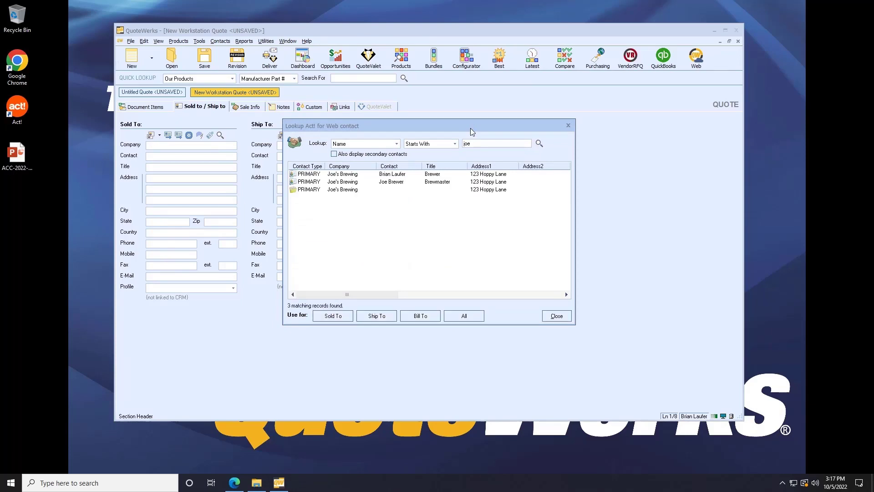
pyautogui.click(354, 184)
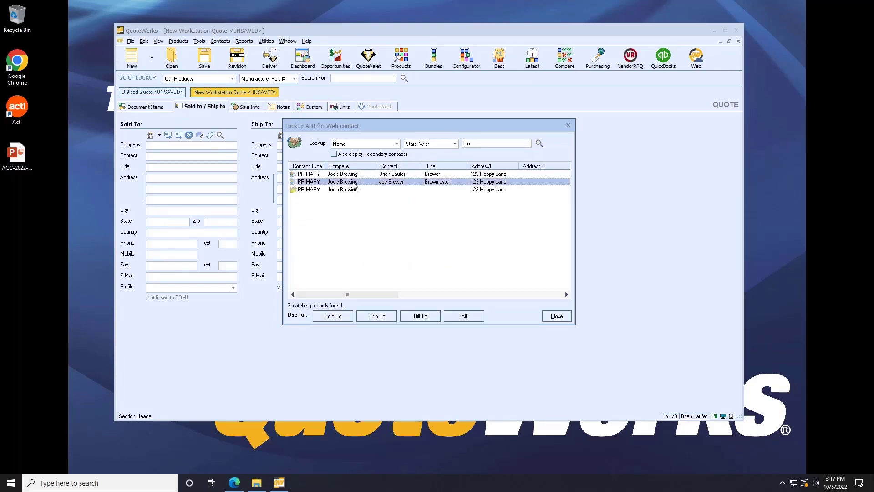
pyautogui.click(331, 316)
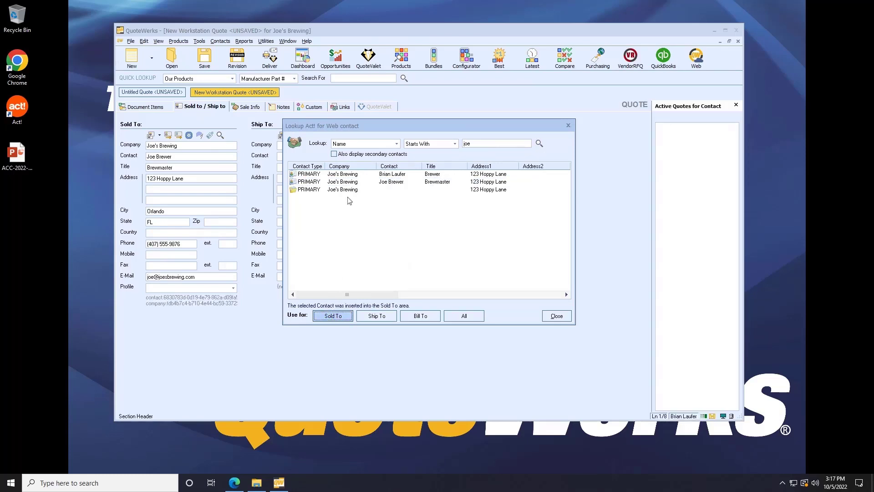
pyautogui.click(353, 176)
pyautogui.click(376, 315)
pyautogui.click(360, 182)
pyautogui.click(420, 316)
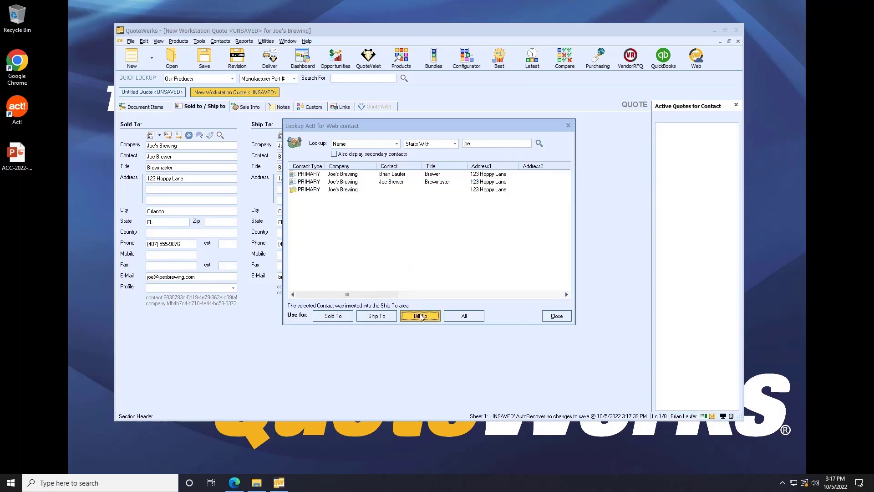
pyautogui.click(559, 315)
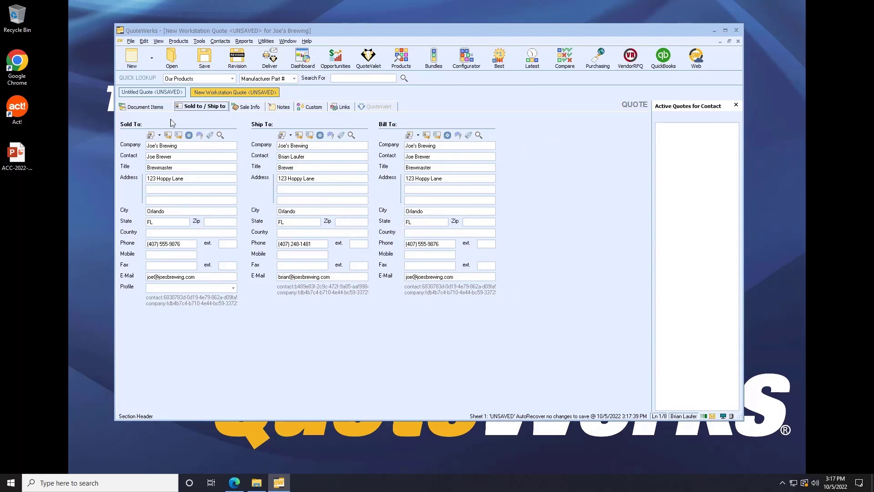
# - Set the workstation line's quantity to 2
pyautogui.click(148, 107)
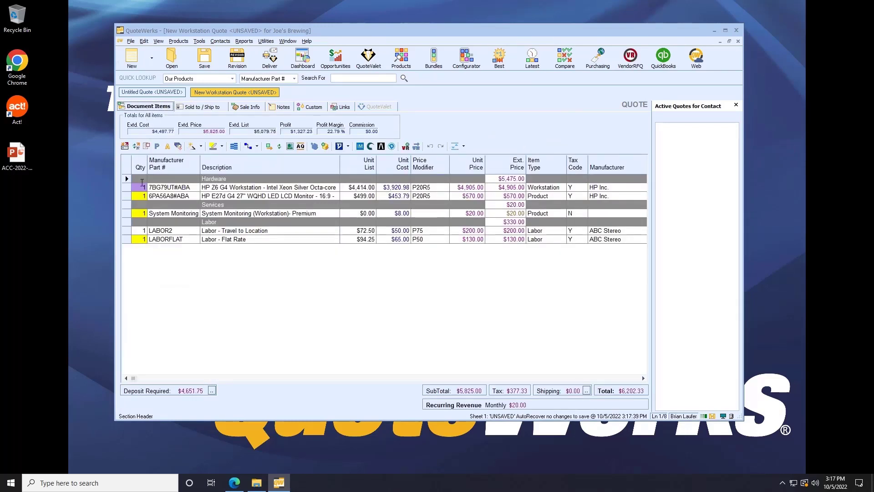
pyautogui.click(153, 188)
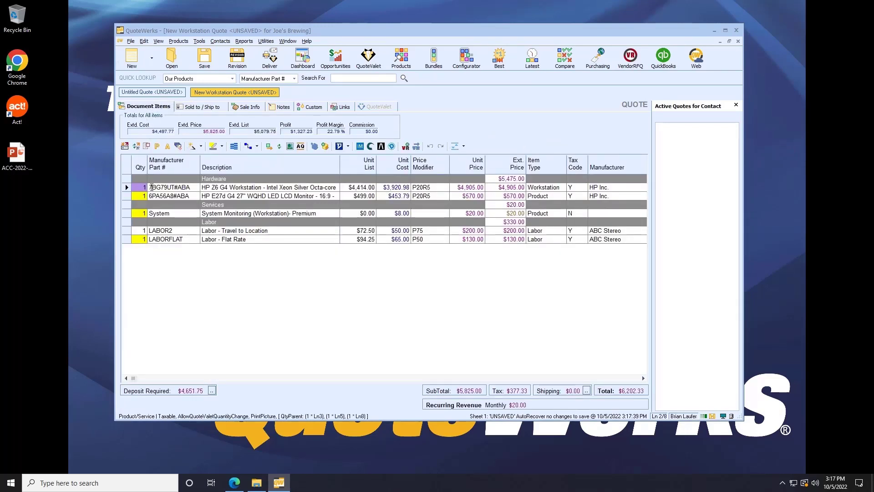
pyautogui.write('2')
pyautogui.click(269, 203)
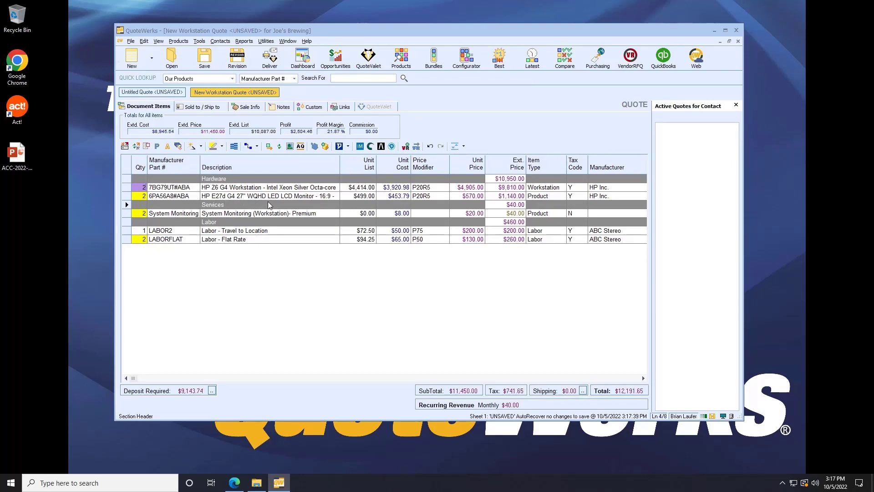
# - Search Amazon for 'belkin patch cable cat' and add the 10ft Belkin Cat6 cable A3L980-10-S
pyautogui.click(406, 61)
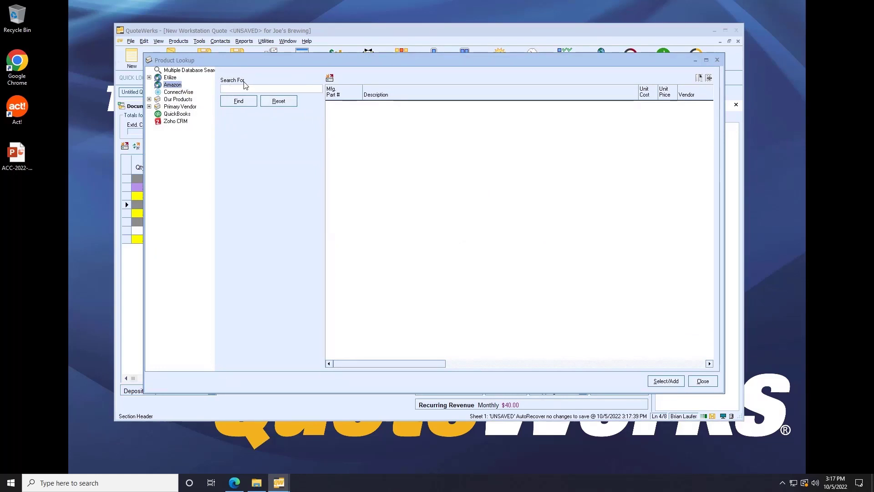
pyautogui.write('belkin patch cable cat6')
pyautogui.press('Return')
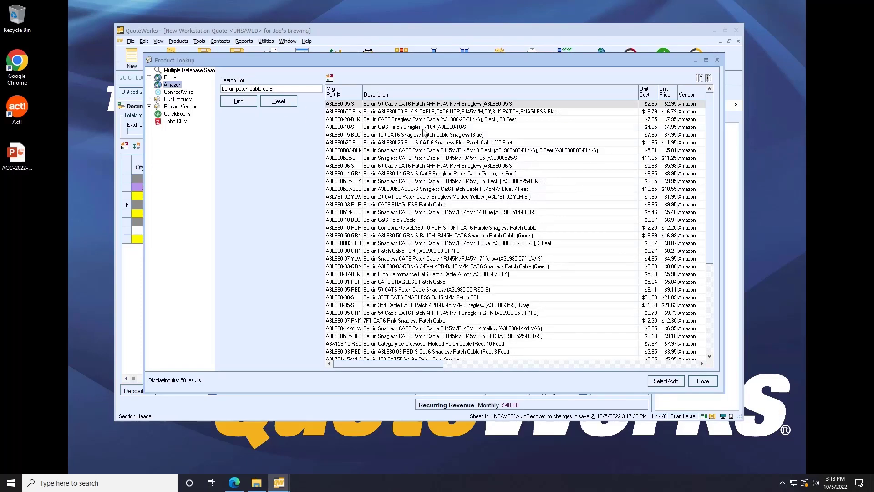
pyautogui.click(439, 130)
pyautogui.doubleClick(439, 130)
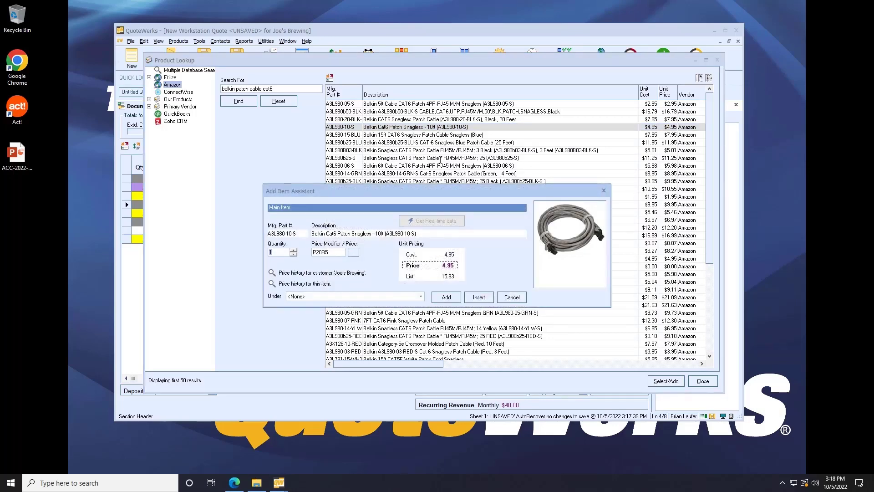
pyautogui.click(446, 297)
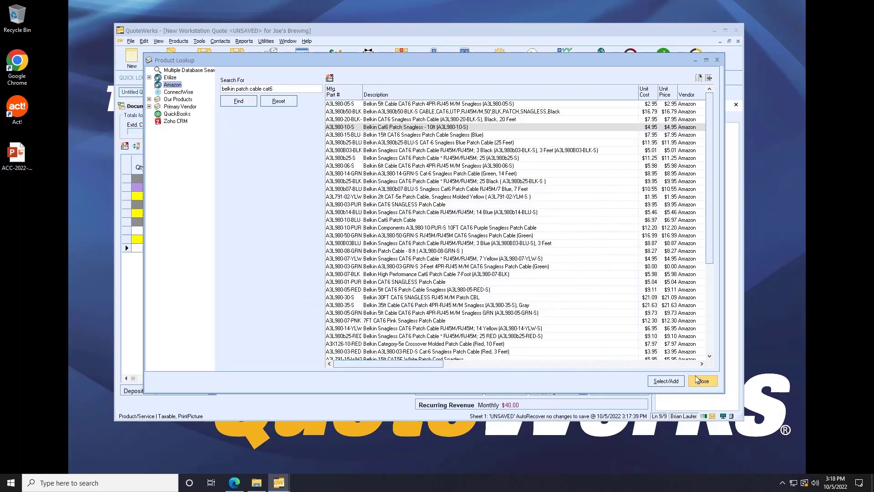
pyautogui.click(702, 380)
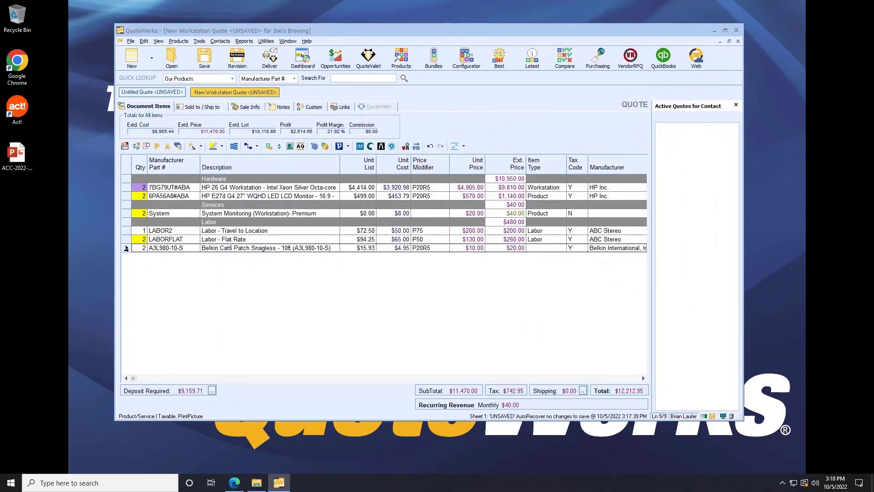
# - Move the Belkin cable line up under the HP workstation, then review the Sale Info, Notes, Custom and Links tabs
pyautogui.moveTo(127, 250); pyautogui.dragTo(127, 195)
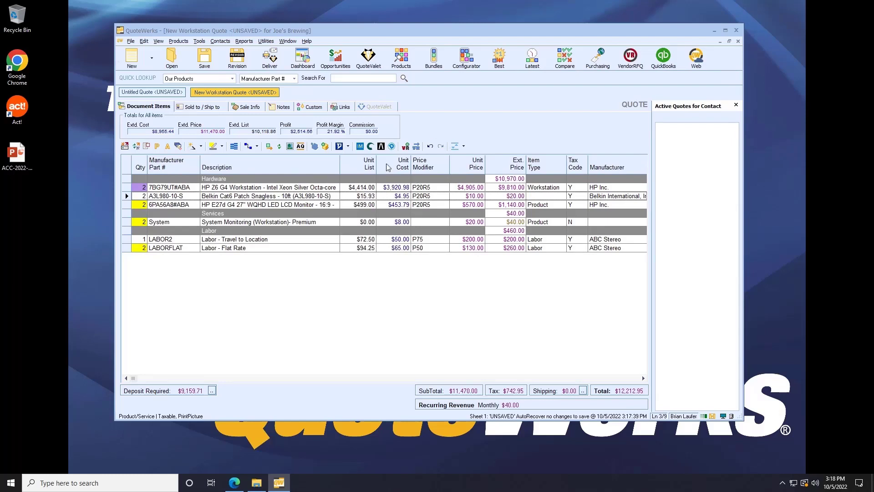
pyautogui.click(247, 107)
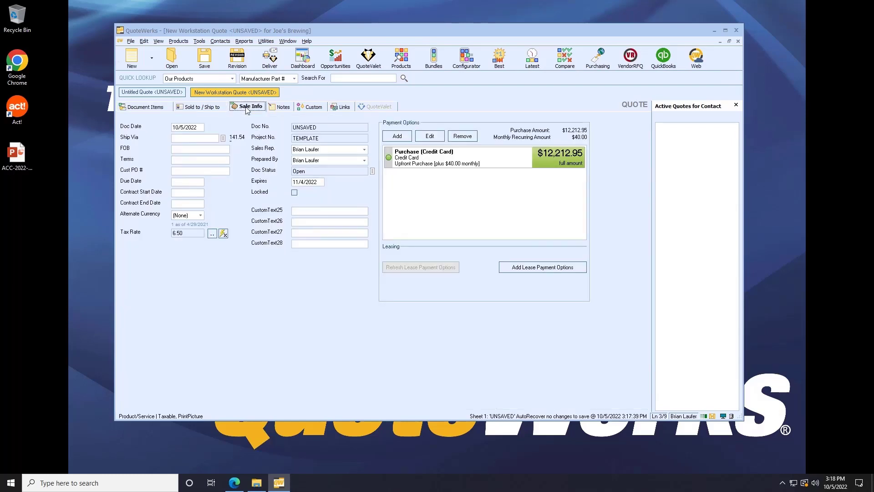
pyautogui.click(283, 108)
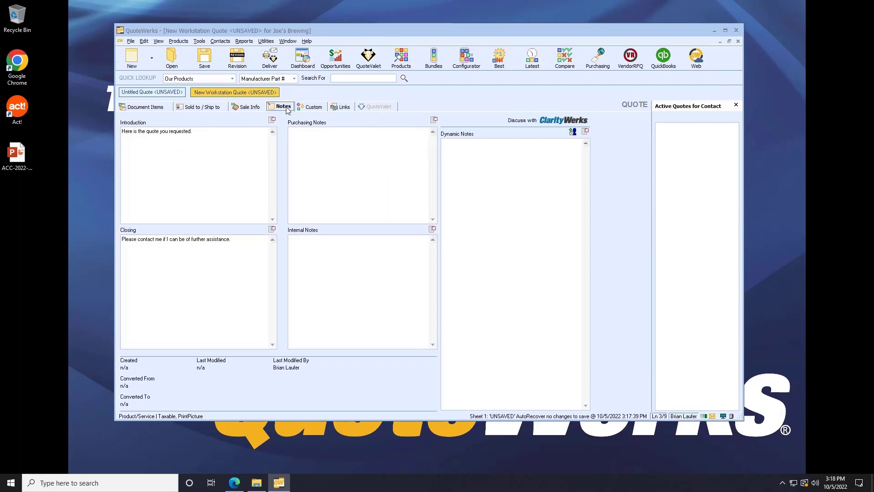
pyautogui.click(312, 111)
pyautogui.click(340, 109)
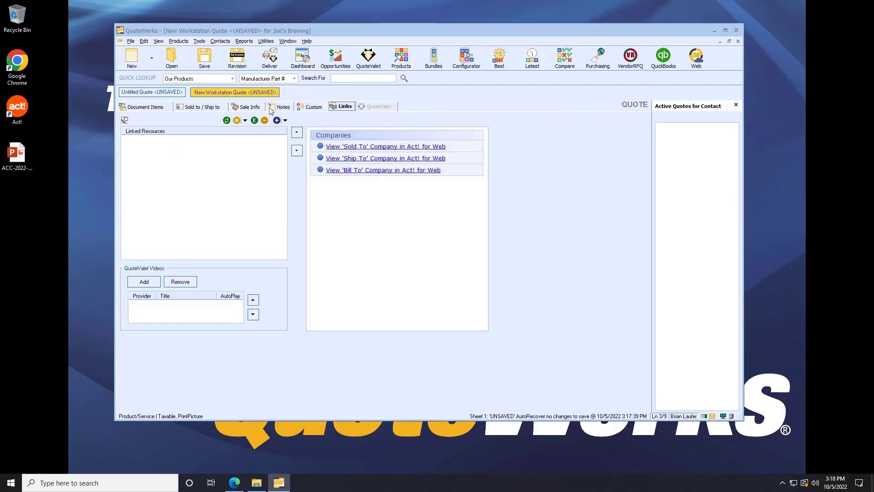
pyautogui.click(153, 107)
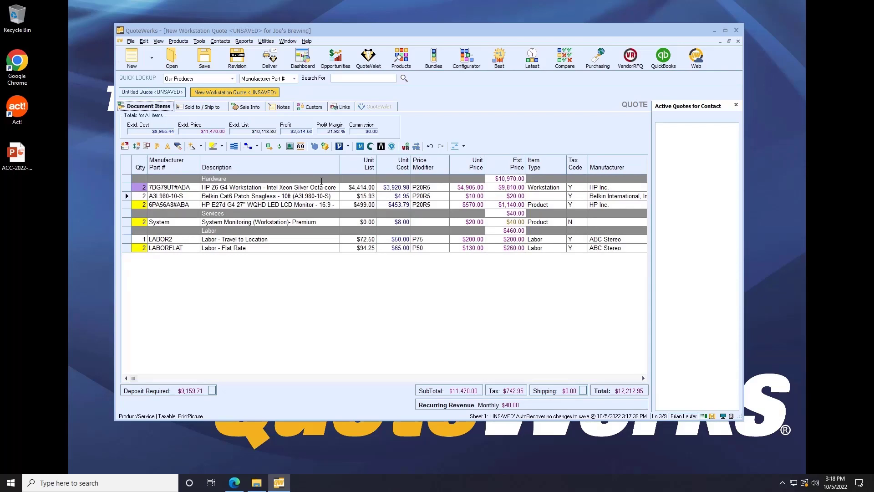
pyautogui.click(321, 181)
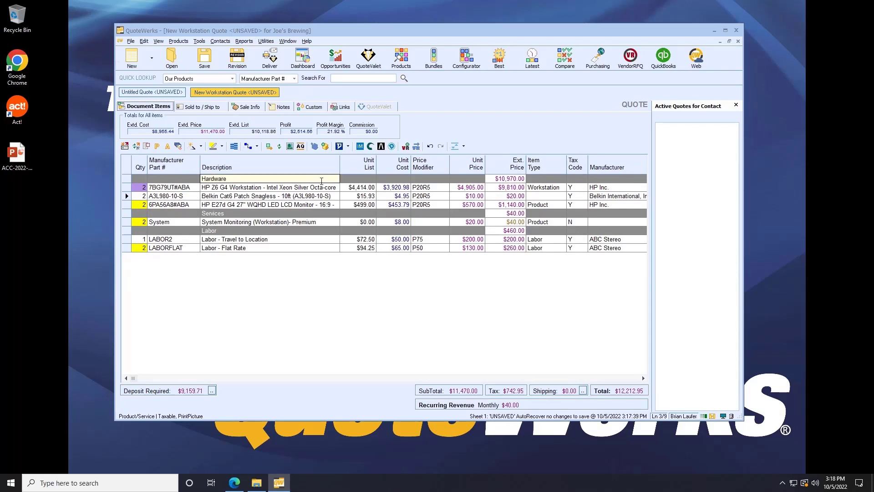
# - Save as 'New Workstation Quote - For Joe' with Create/Update Meeting and To-do ticked
pyautogui.click(206, 67)
pyautogui.click(443, 177)
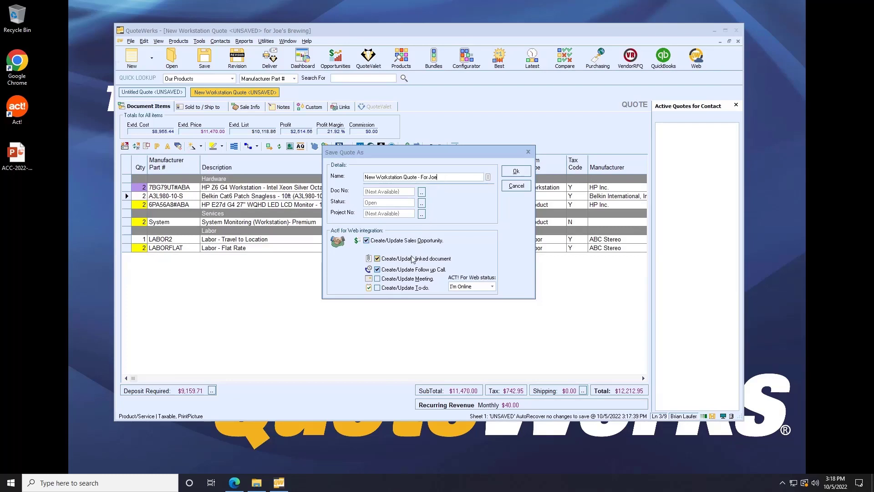
pyautogui.click(417, 279)
pyautogui.click(416, 288)
pyautogui.click(517, 171)
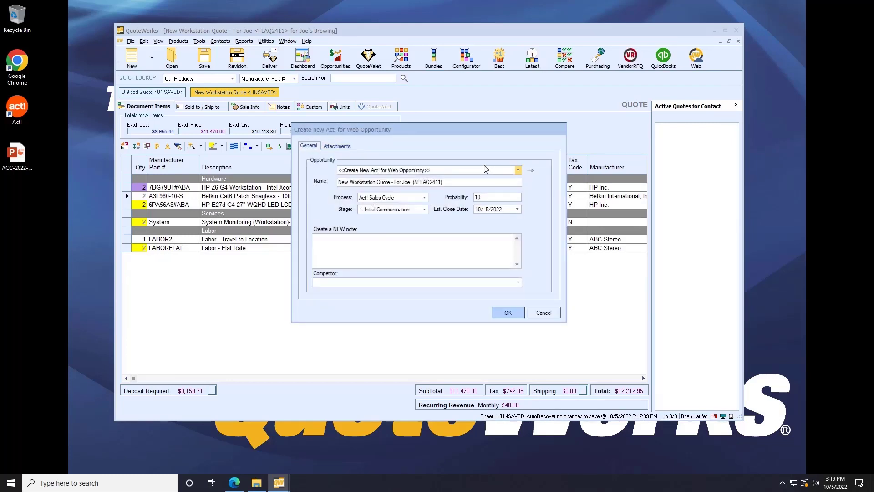
# - Create a new Act! opportunity using Act! Sales Cycle at stage 2. Needs Assessment
pyautogui.click(518, 171)
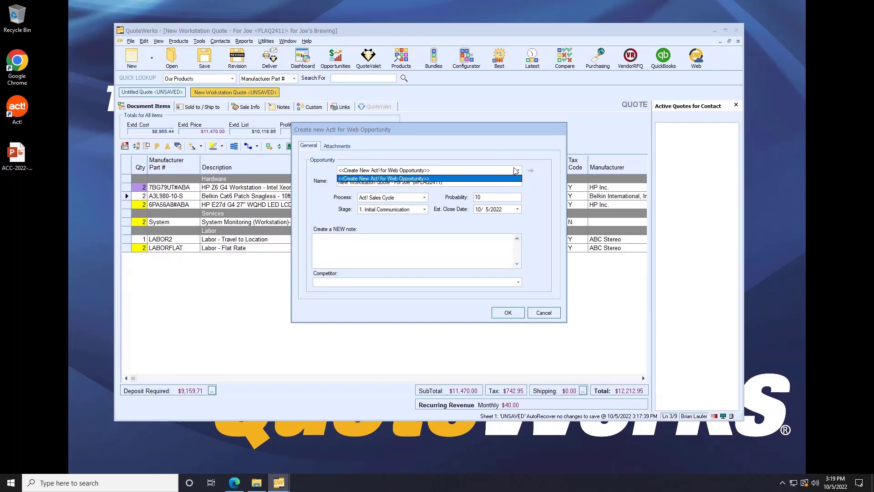
pyautogui.click(516, 171)
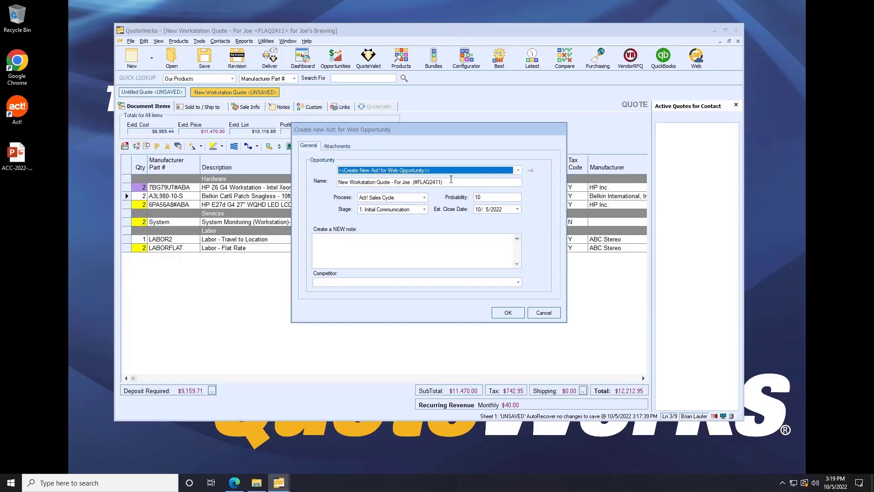
pyautogui.click(396, 244)
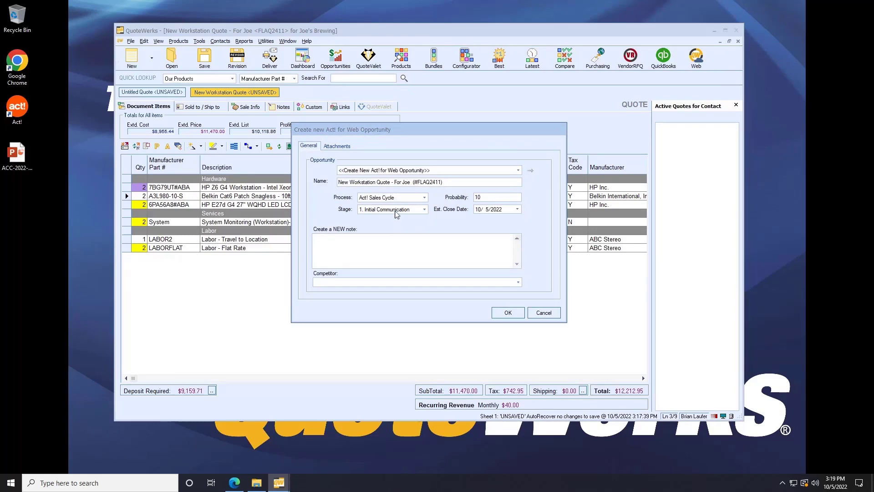
pyautogui.click(396, 198)
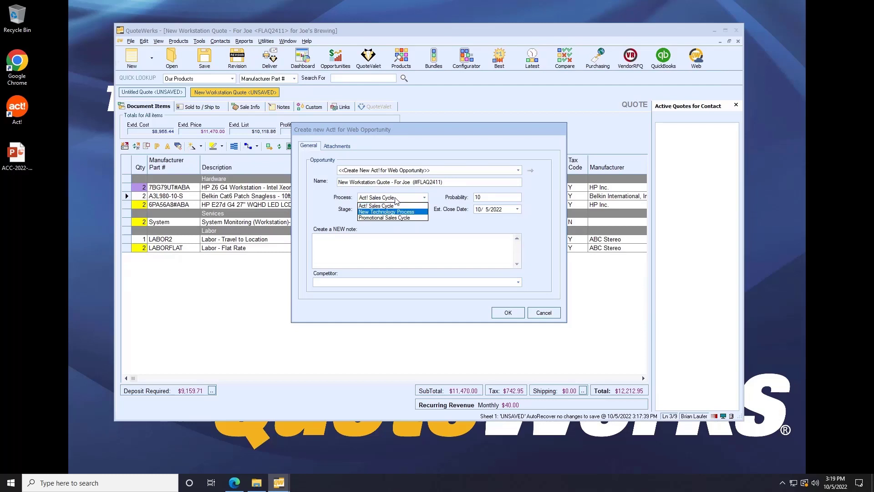
pyautogui.click(398, 206)
pyautogui.click(401, 211)
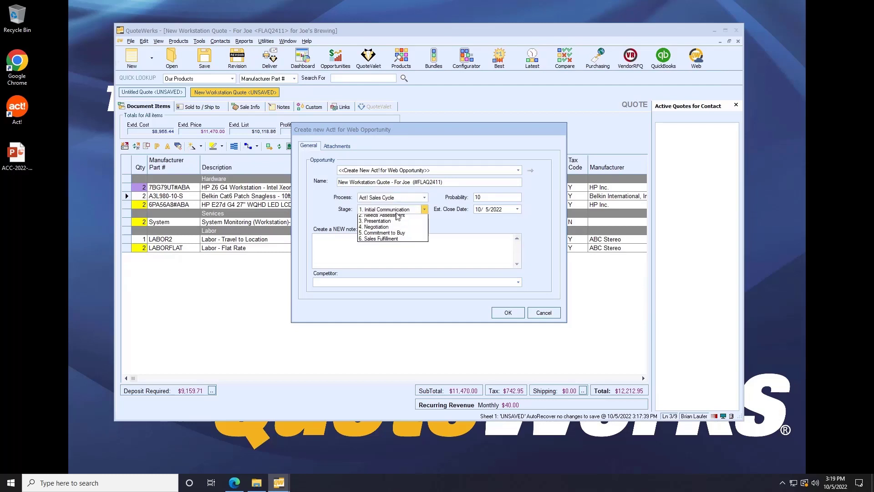
pyautogui.click(383, 225)
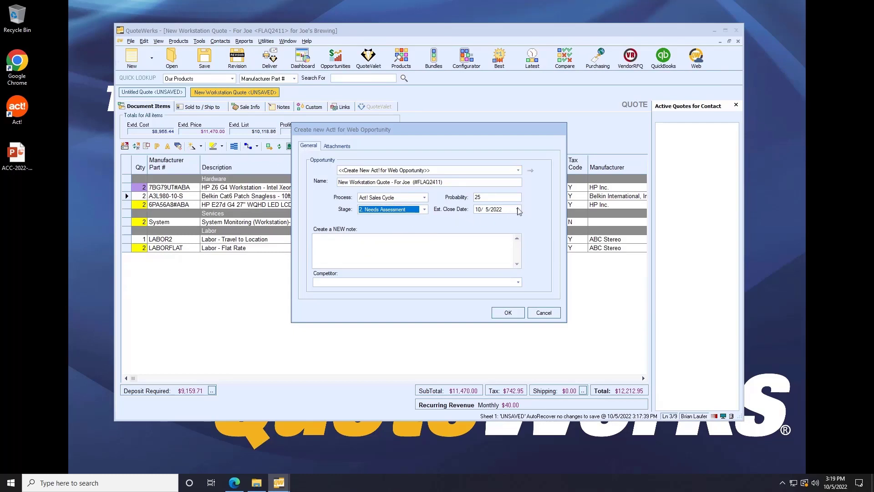
# - Set the estimated close date to 10/30/2022, leave the competitor blank, and create the opportunity
pyautogui.click(518, 210)
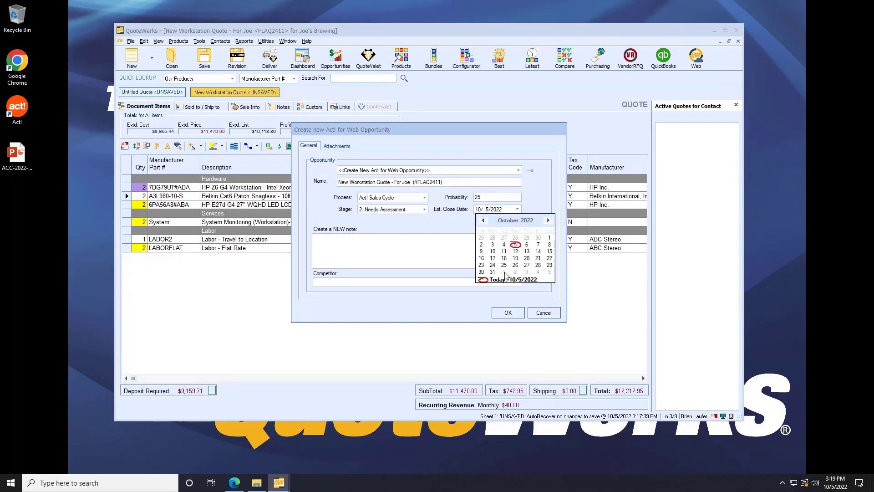
pyautogui.click(482, 272)
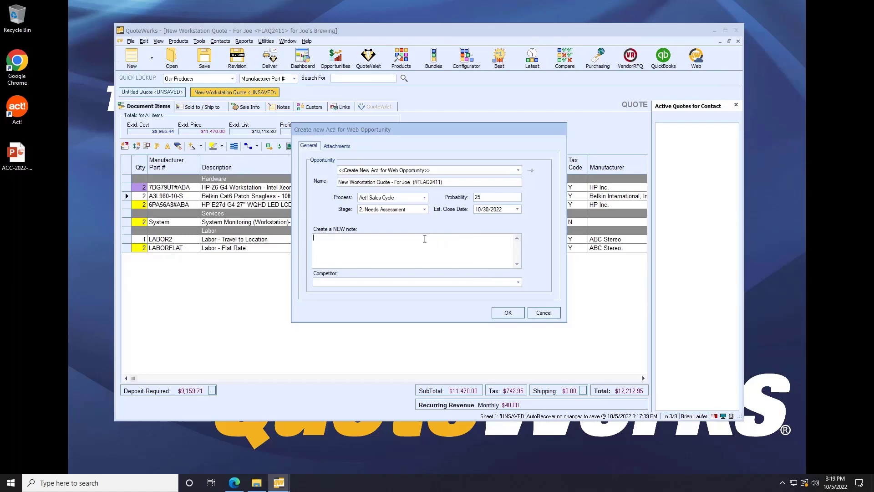
pyautogui.click(517, 282)
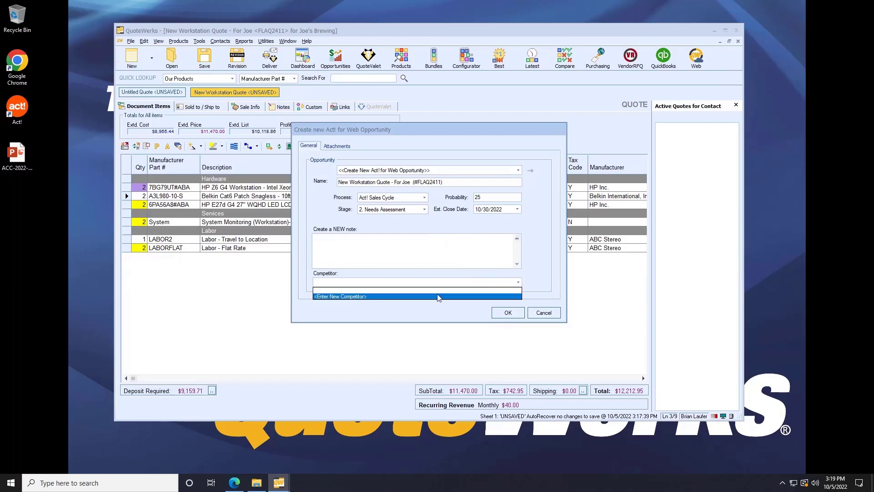
pyautogui.press('Up')
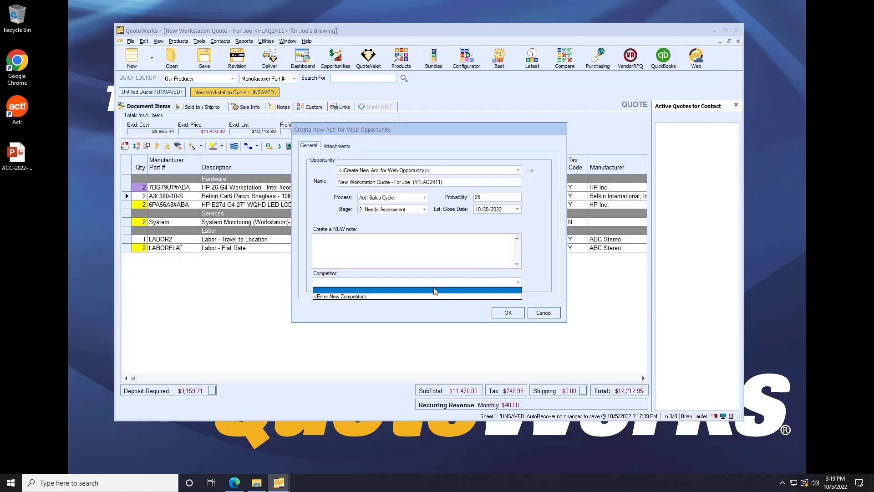
pyautogui.click(395, 256)
pyautogui.click(392, 252)
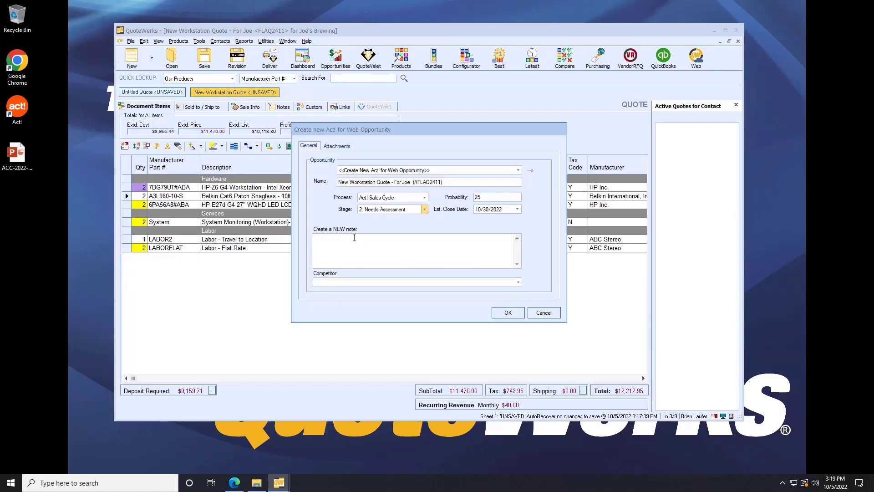
pyautogui.click(337, 146)
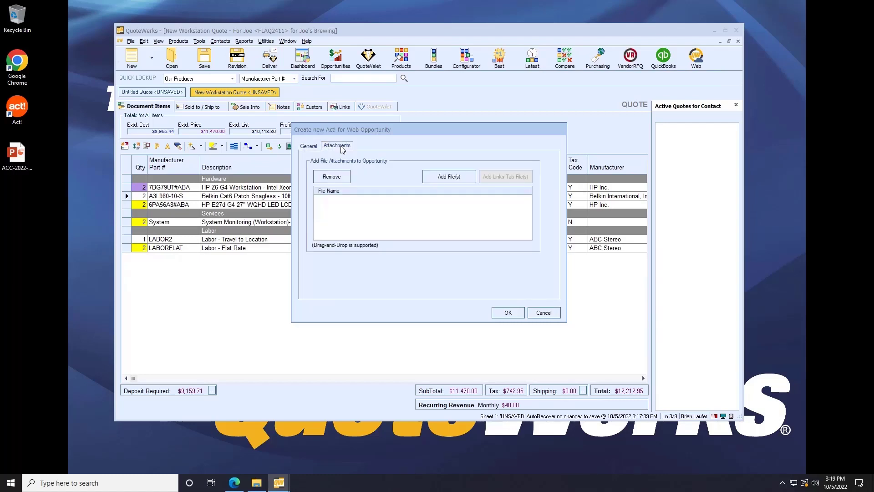
pyautogui.click(309, 146)
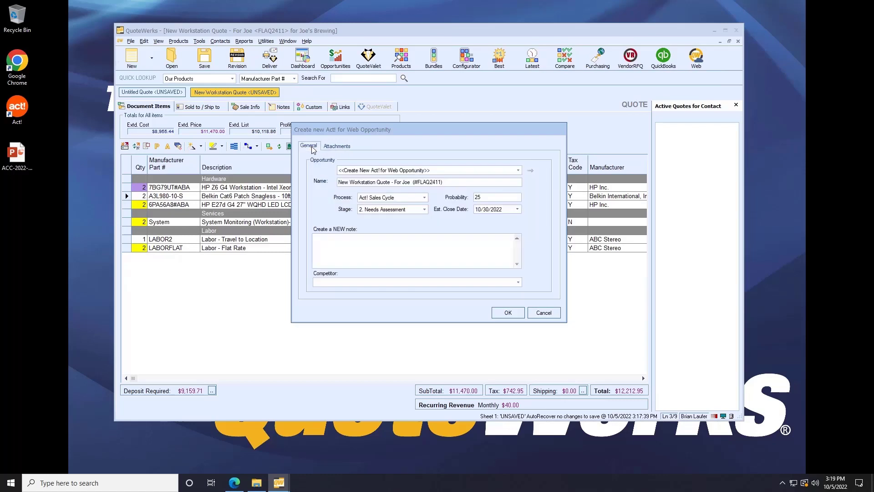
pyautogui.click(508, 312)
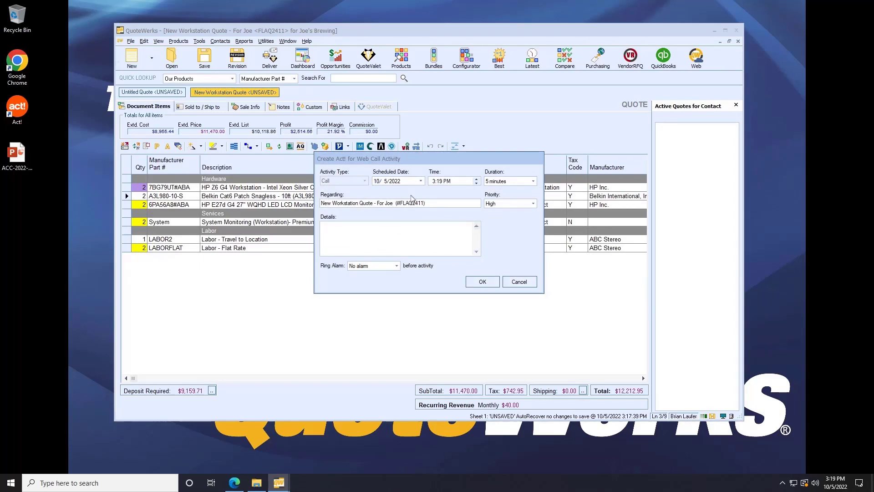
# - Schedule the Act! follow-up call for 10/12/2022
pyautogui.click(421, 181)
pyautogui.click(414, 222)
pyautogui.click(398, 230)
pyautogui.click(482, 282)
# - Schedule the quote-review meeting for 10/14/2022
pyautogui.click(358, 233)
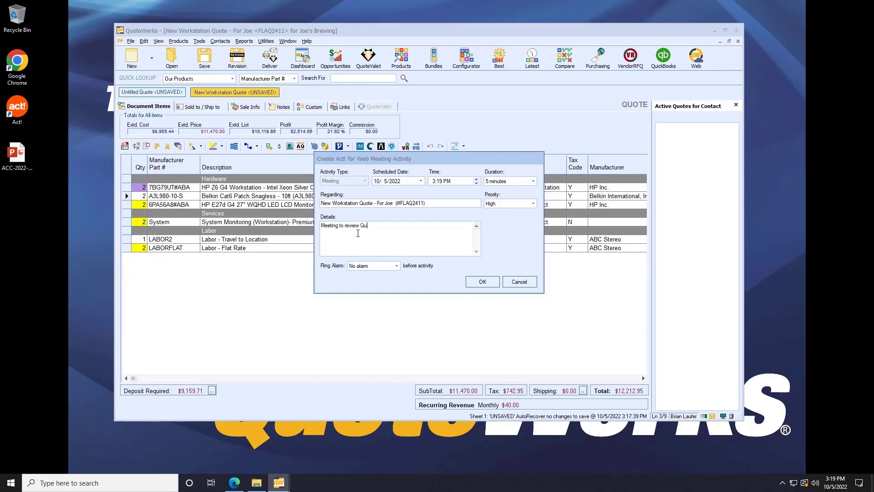
pyautogui.click(421, 181)
pyautogui.click(437, 223)
pyautogui.click(483, 281)
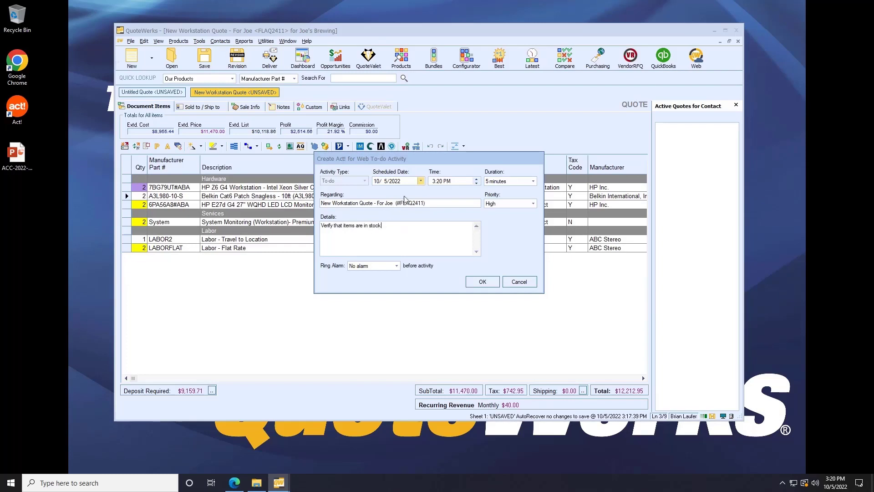
# - Schedule the 'Verify that items are in stock' to-do for 10/7/2022
pyautogui.click(420, 180)
pyautogui.click(436, 217)
pyautogui.click(486, 282)
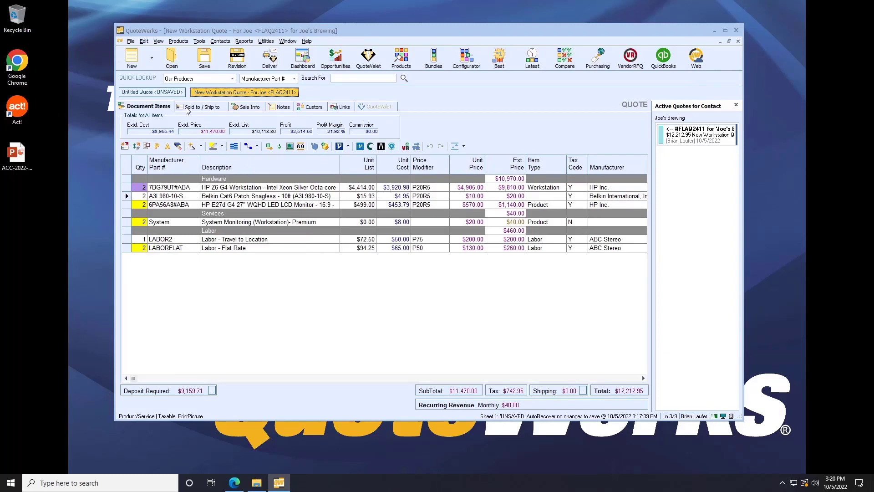
# - Show the quote's Sold To / Ship To addresses
pyautogui.click(187, 109)
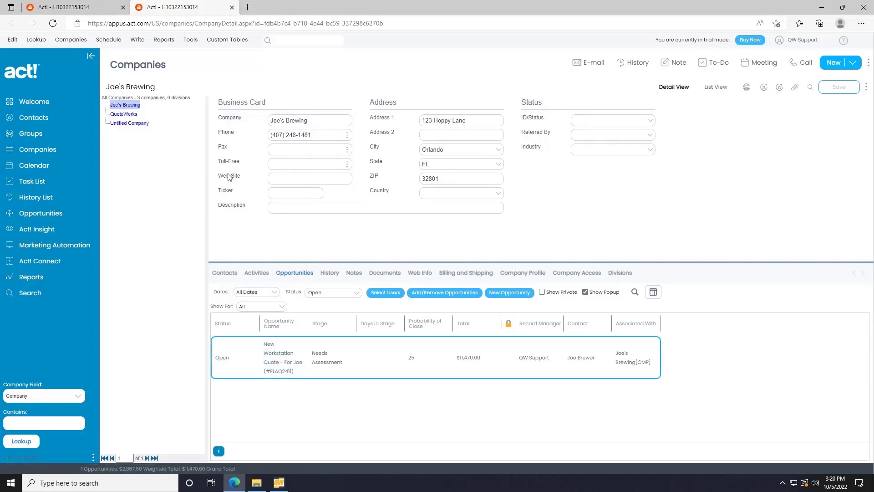
# - Review the opportunity's product lines, attached flaq2411.dtf file and info, then close its browser tab
pyautogui.click(277, 368)
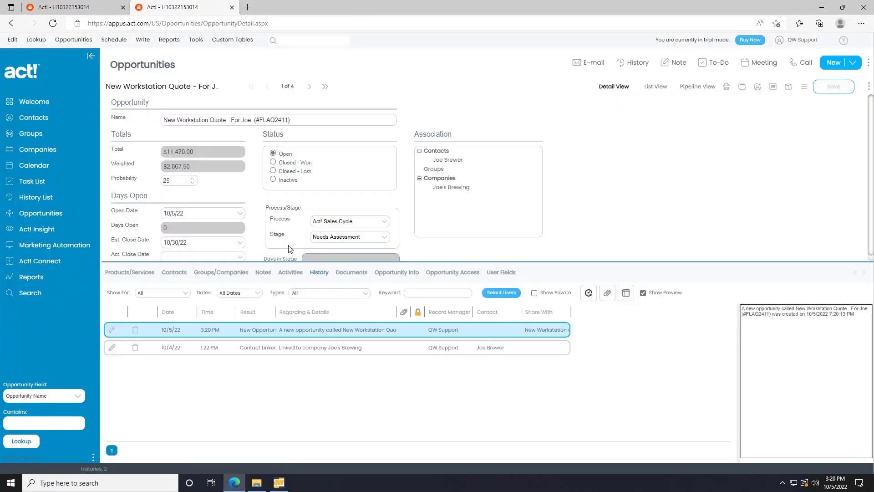
pyautogui.click(145, 277)
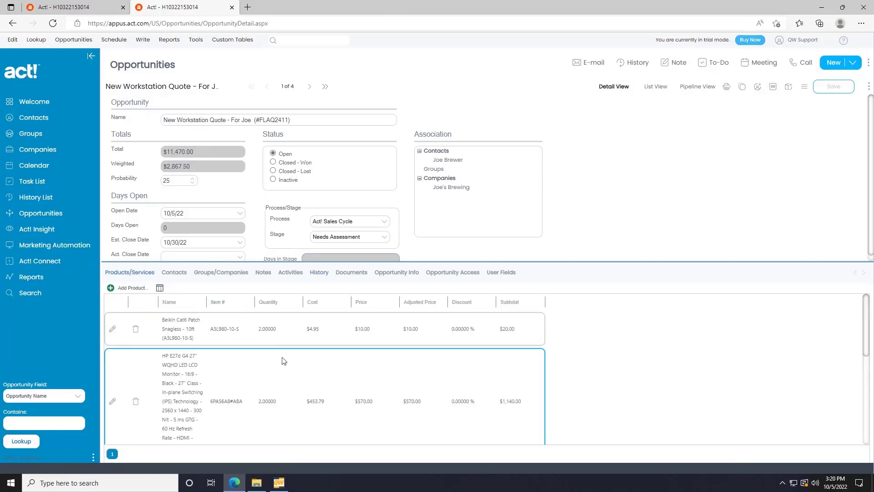
pyautogui.scroll(-5, 291, 365)
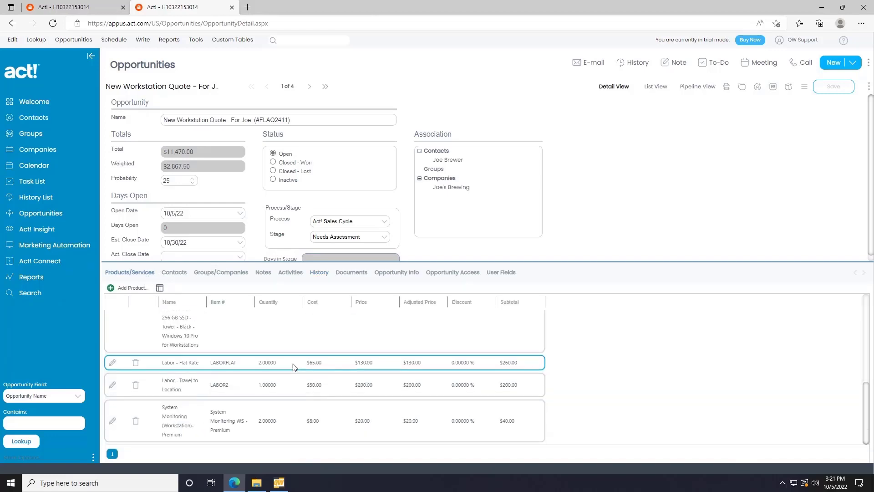
pyautogui.scroll(5, 294, 367)
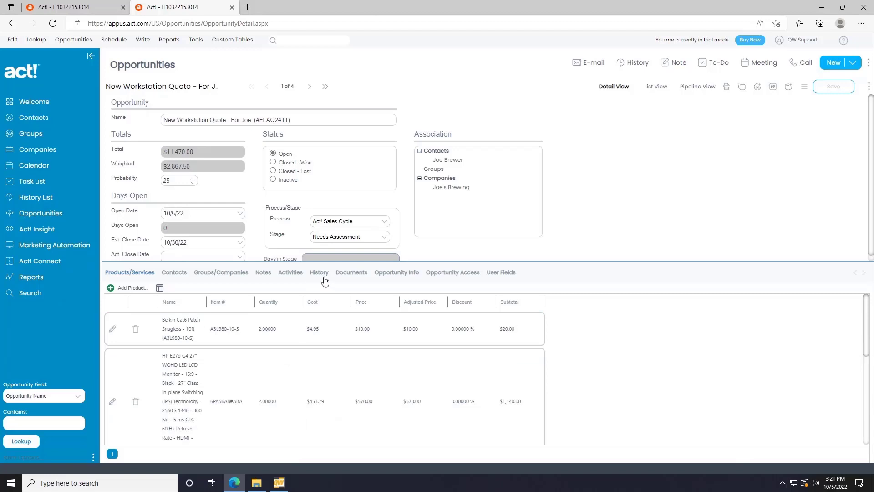
pyautogui.click(347, 274)
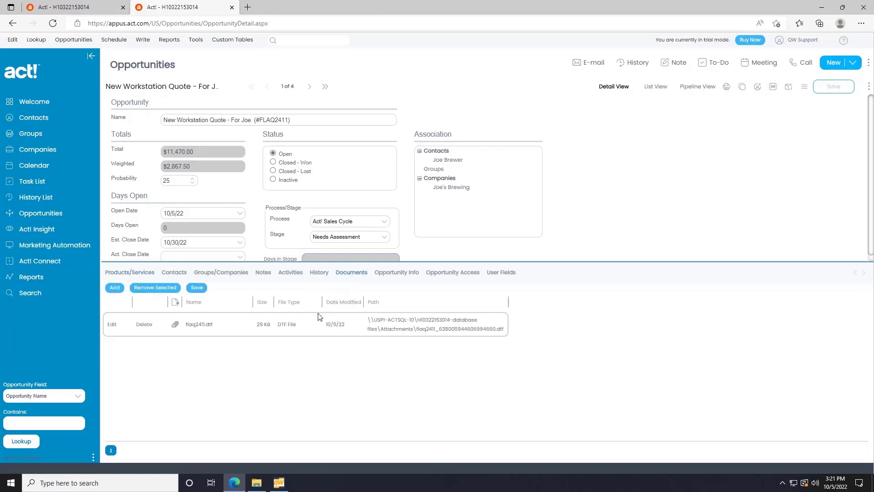
pyautogui.click(397, 273)
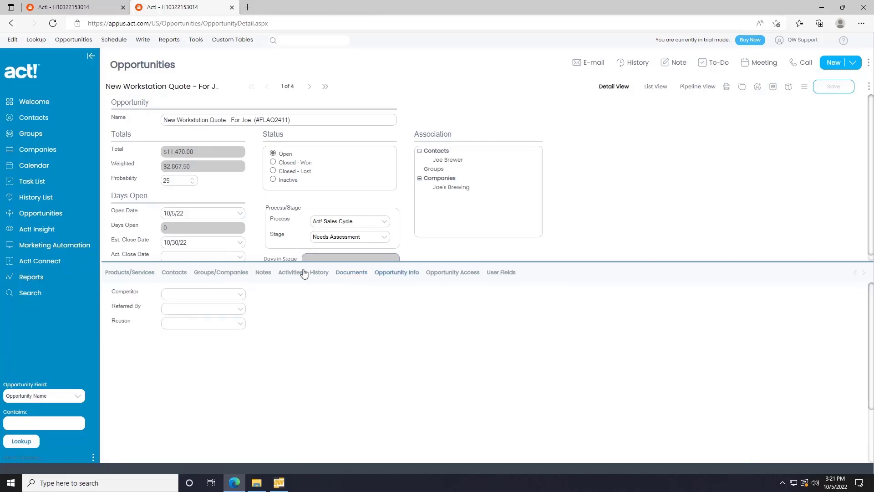
pyautogui.click(141, 274)
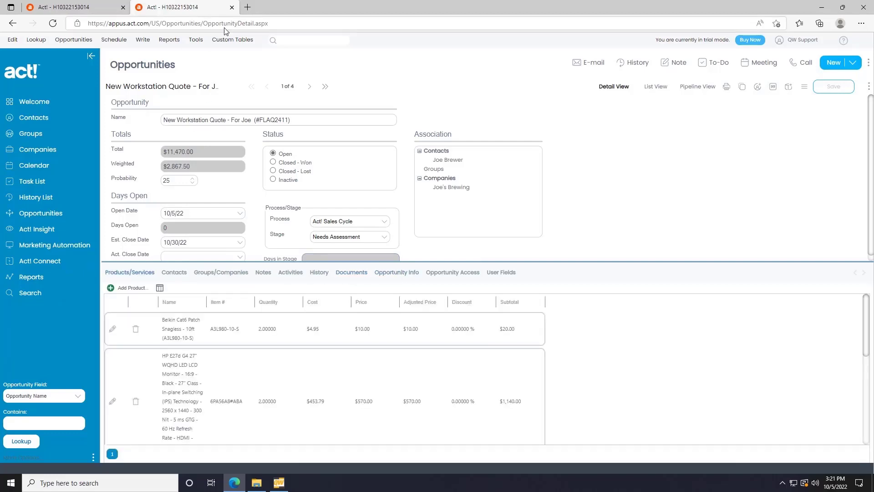
pyautogui.click(232, 7)
# - Return to the quote and choose the QuoteA (Galaxy w/Cover) layout in the delivery options
pyautogui.click(279, 482)
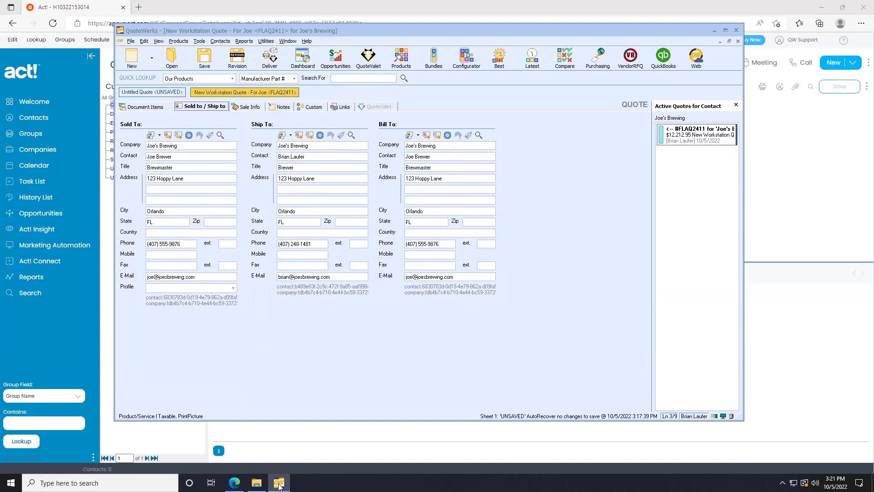
pyautogui.click(272, 57)
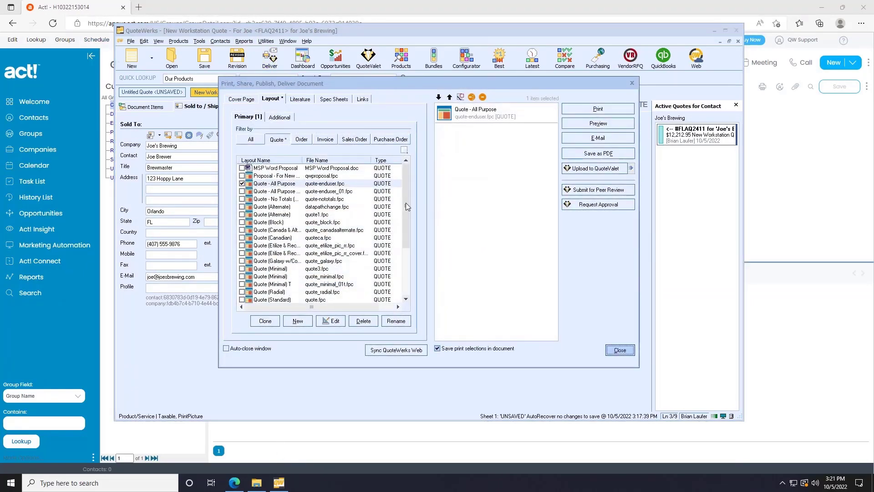
pyautogui.moveTo(406, 203); pyautogui.dragTo(404, 279)
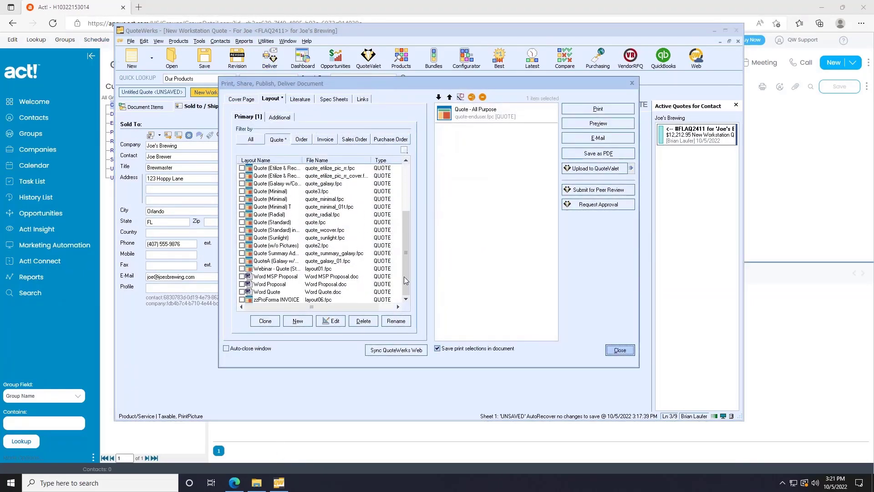
pyautogui.click(242, 262)
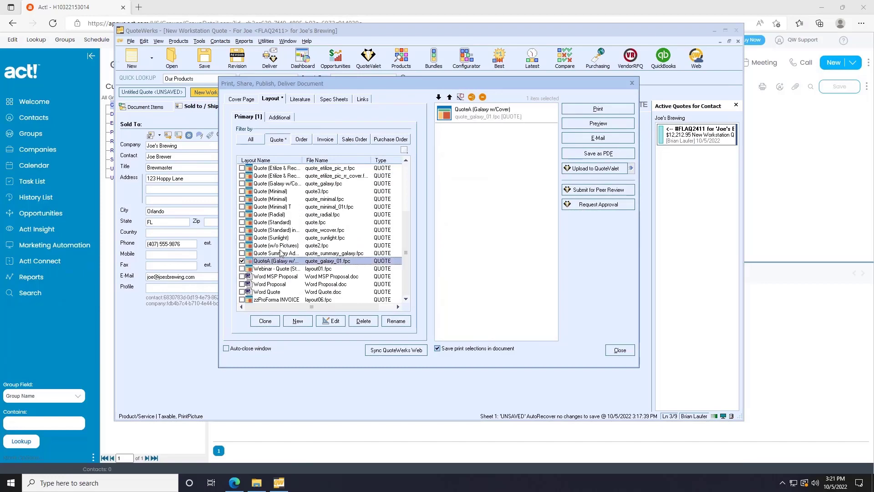
# - Upload the quote to QuoteValet with the default customer reminder settings
pyautogui.click(590, 171)
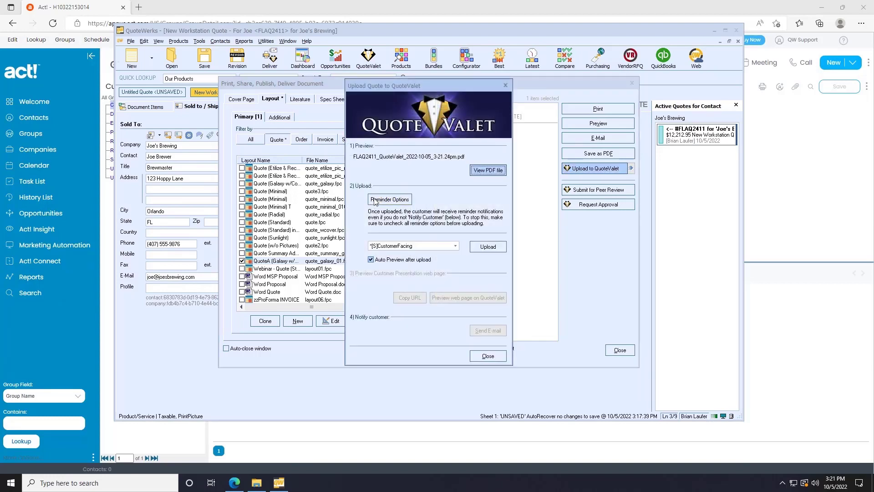
pyautogui.click(390, 200)
pyautogui.click(480, 281)
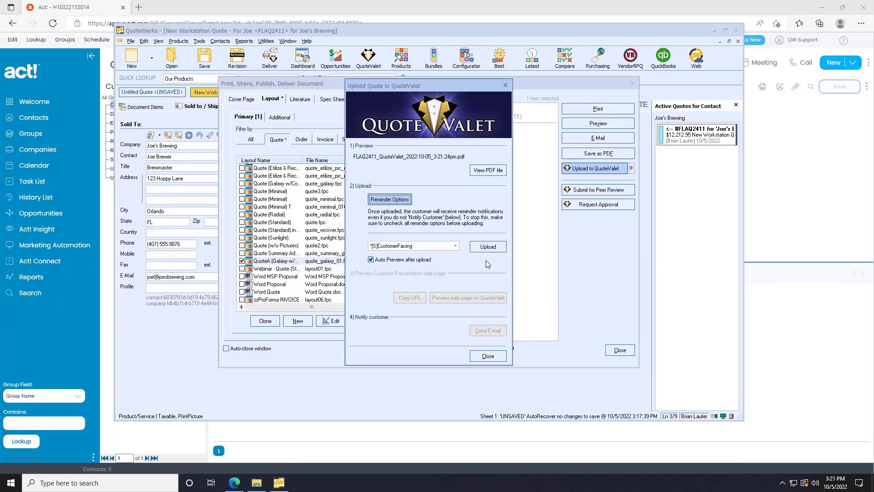
pyautogui.click(490, 246)
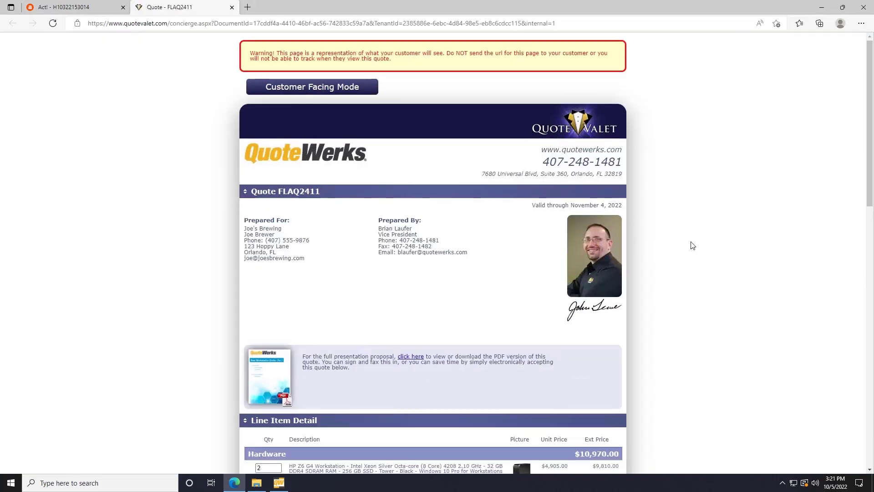
# - Scroll through online quote FLAQ2411, then start the customer's 'quote is ready' e-mail
pyautogui.scroll(-20, 693, 246)
pyautogui.scroll(20, 692, 246)
pyautogui.scroll(-3, 692, 245)
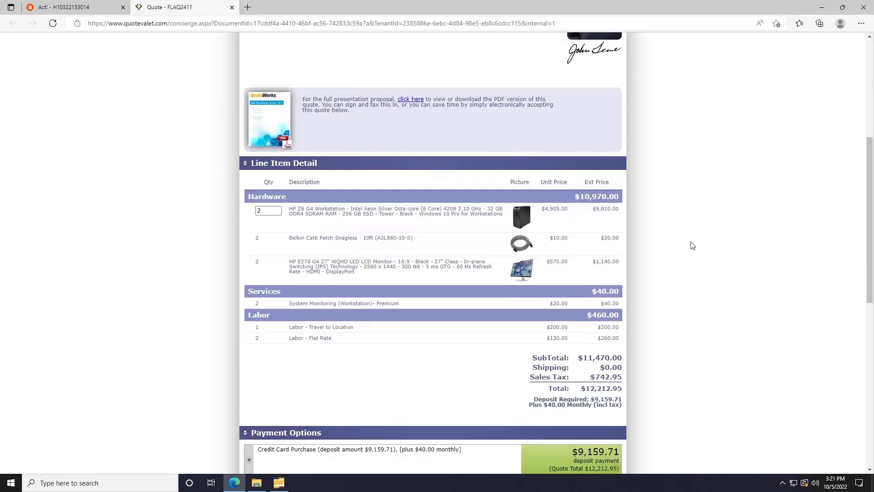
pyautogui.click(278, 483)
pyautogui.click(483, 332)
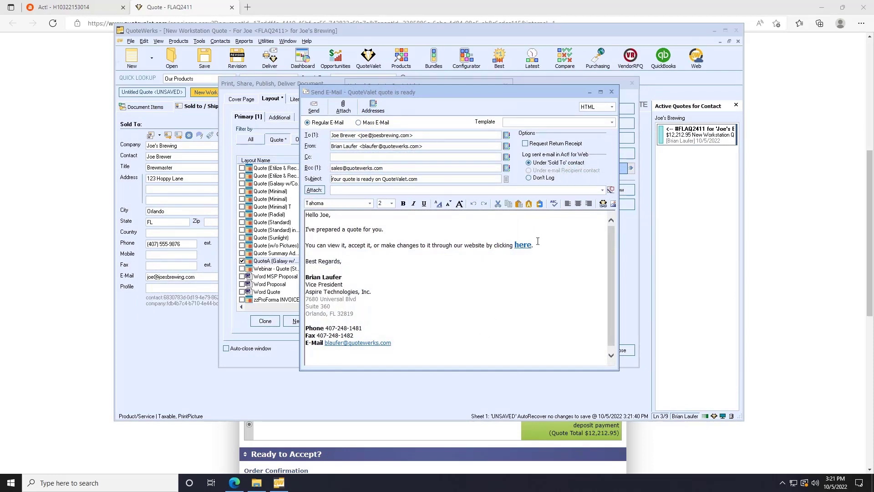
# - Send the quote-ready e-mail without a template and close the Print, Share, Publish, Deliver dialog
pyautogui.click(611, 122)
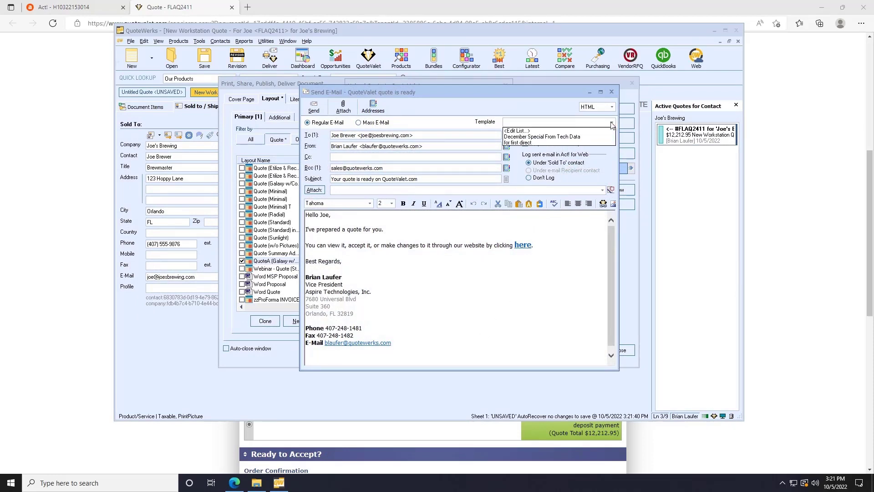
pyautogui.click(611, 123)
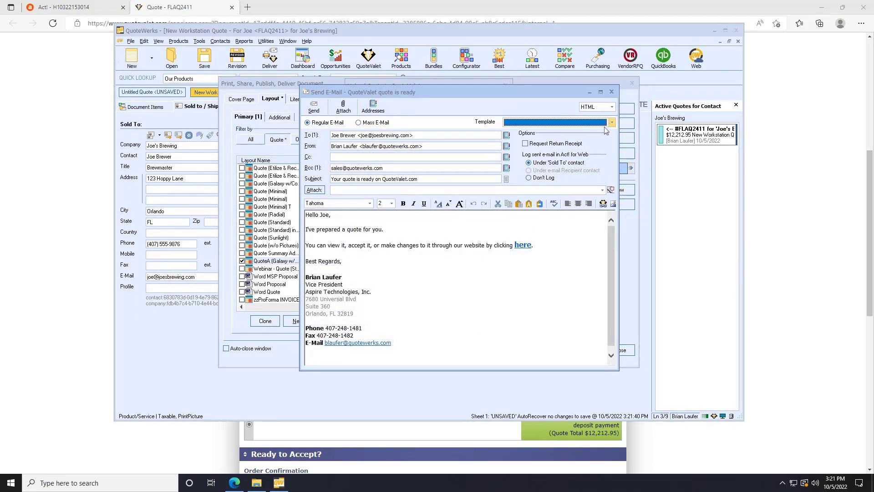
pyautogui.click(316, 107)
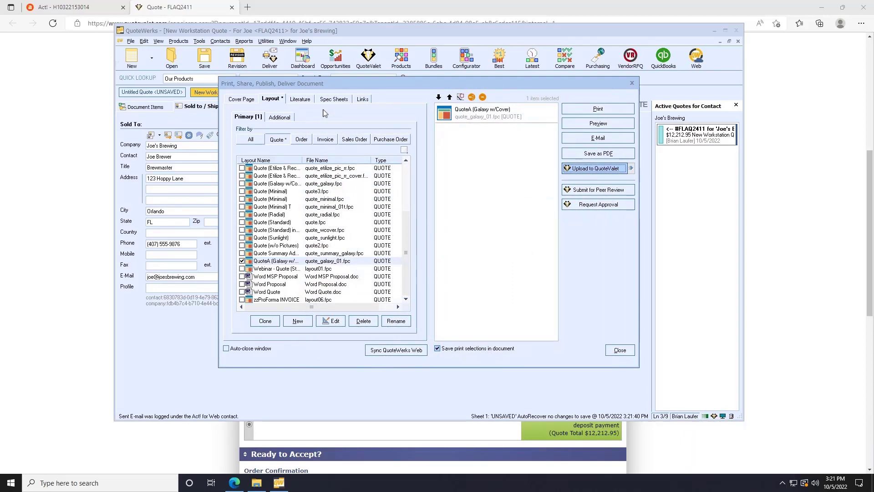
pyautogui.click(619, 349)
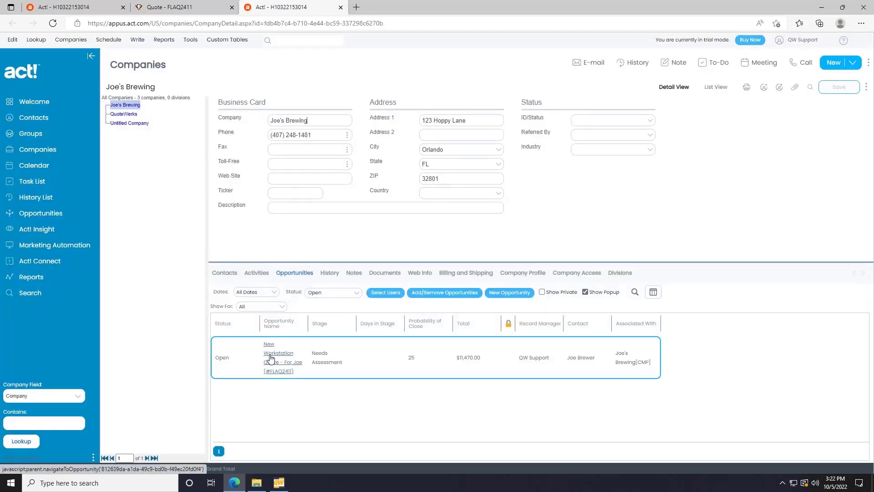
# - Open the New Workstation Quote opportunity's History and preview the logged E-mail Sent entry
pyautogui.click(271, 359)
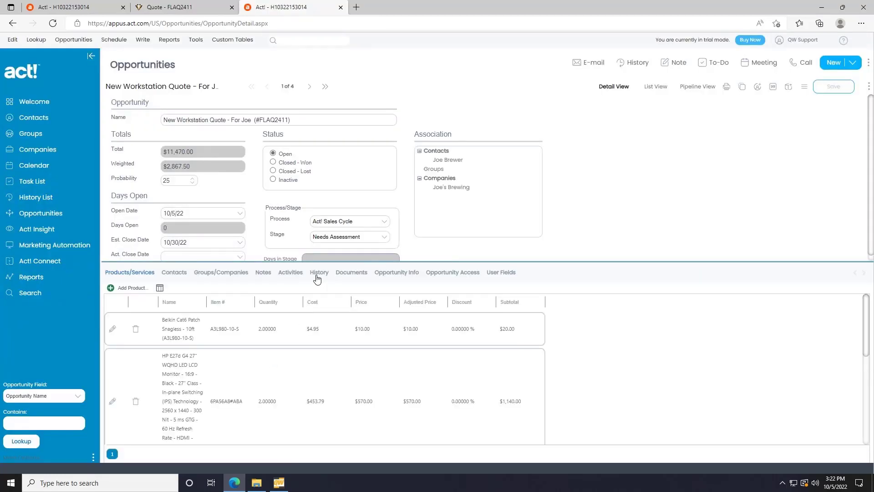
pyautogui.click(318, 277)
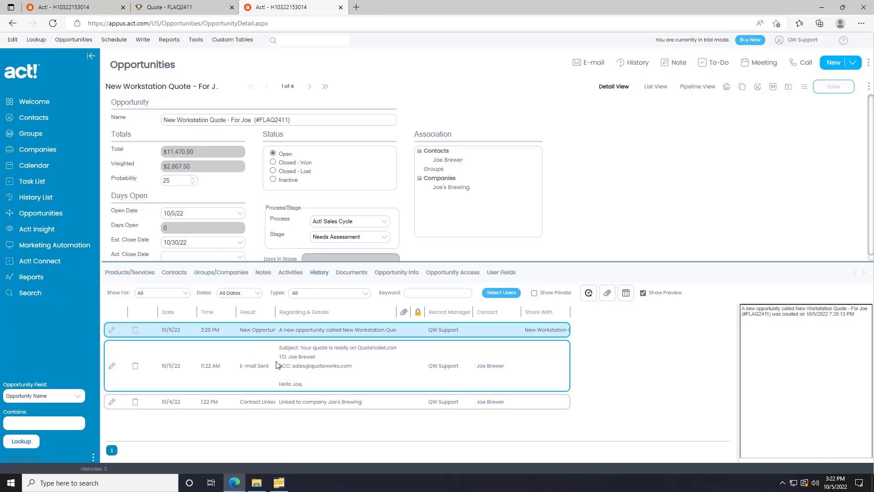
pyautogui.click(268, 381)
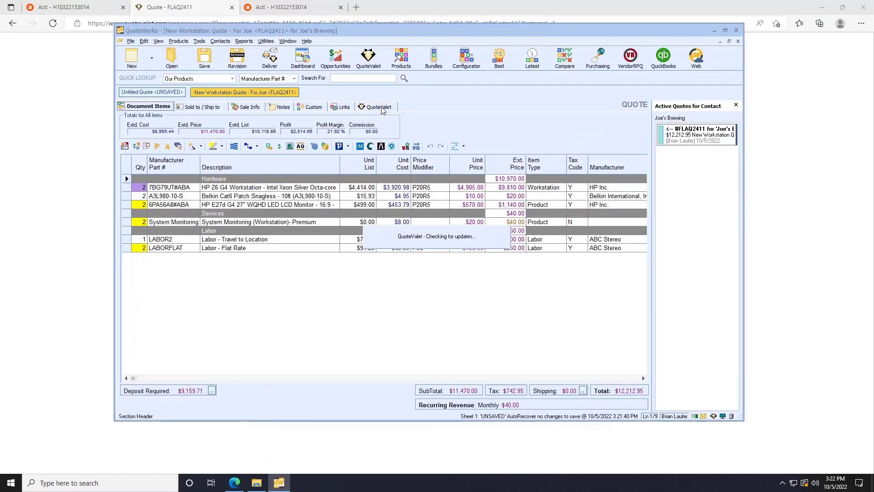
pyautogui.click(413, 188)
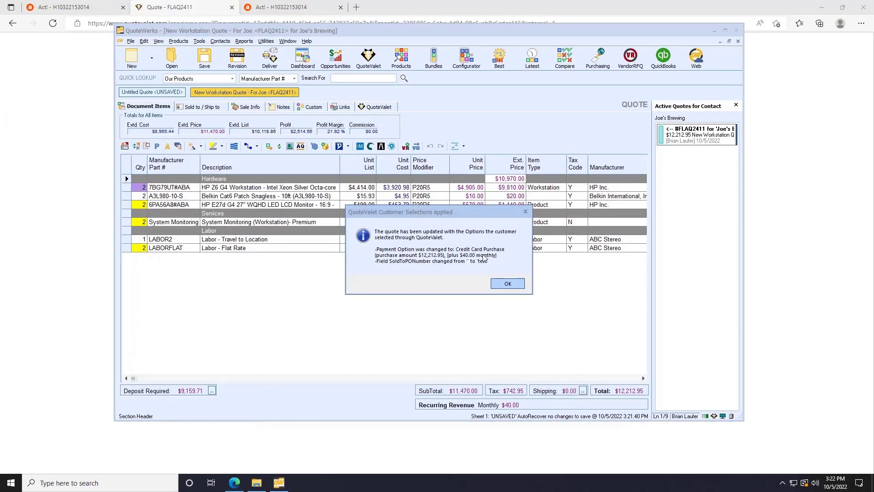
# - Convert quote FLAQ2411 to an order and close its Act! opportunity as Won with note 'Good to go'
pyautogui.click(505, 284)
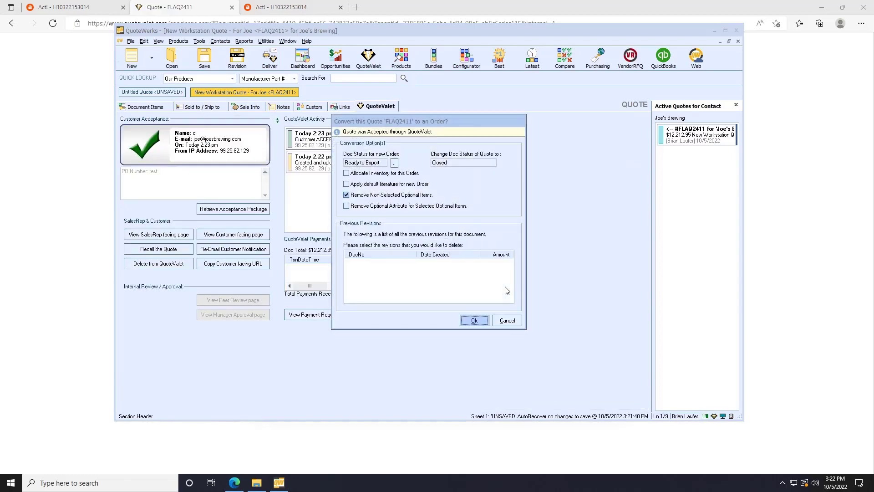
pyautogui.click(474, 320)
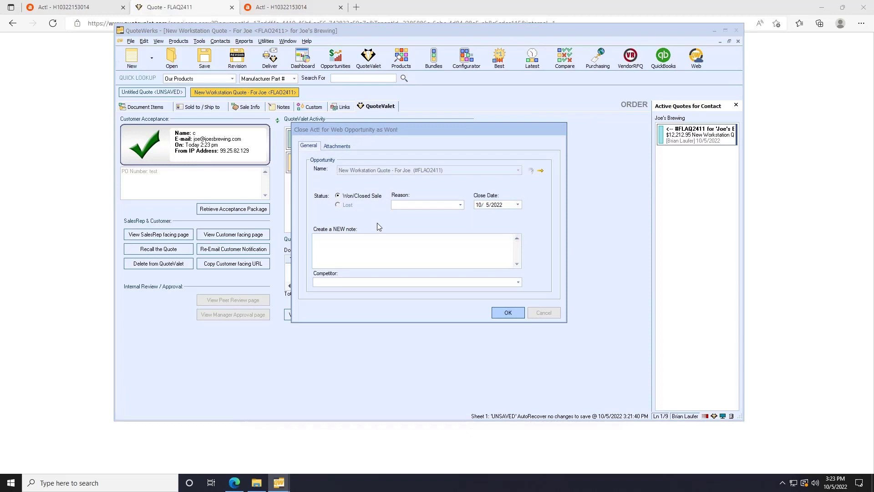
pyautogui.click(460, 205)
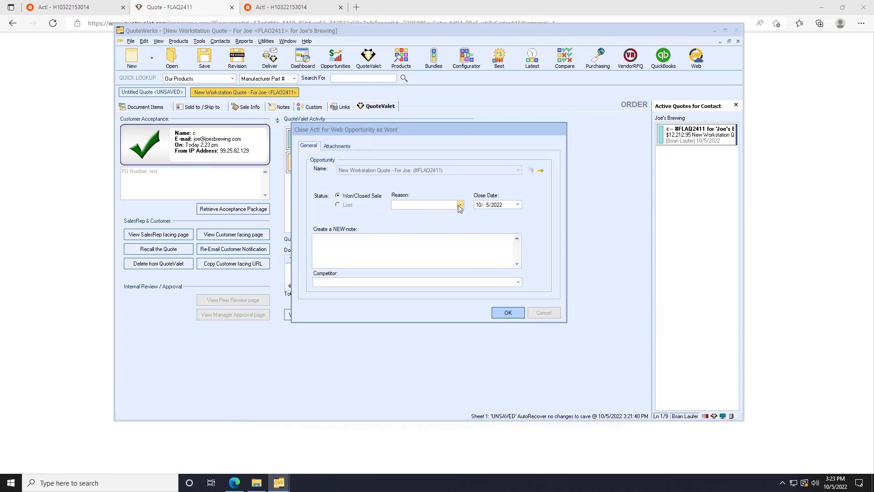
pyautogui.click(490, 220)
pyautogui.write('Good to ')
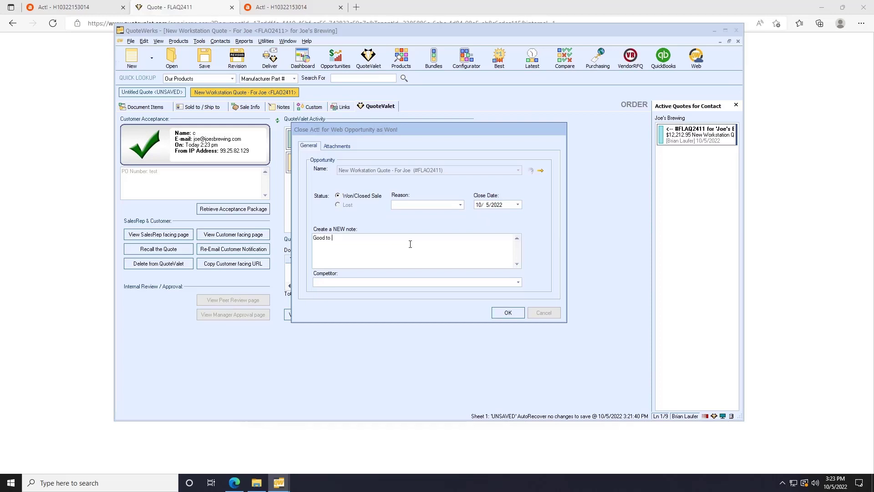
pyautogui.write('go!')
pyautogui.click(505, 312)
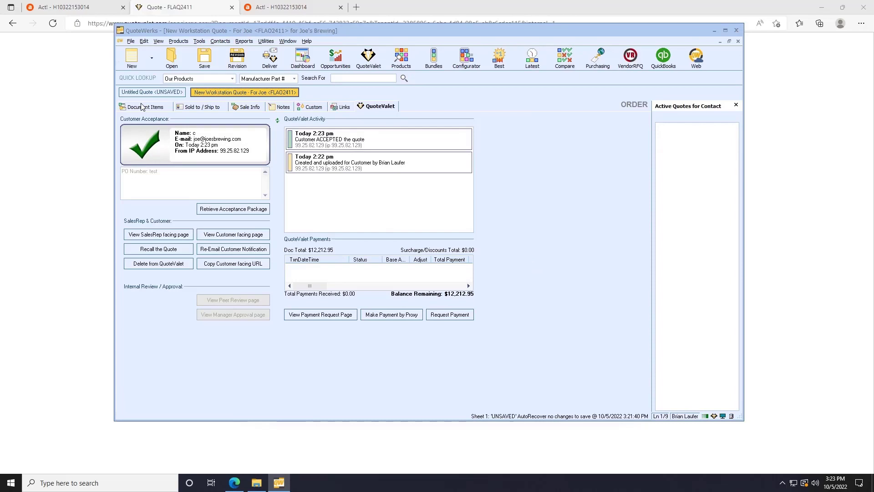
pyautogui.click(200, 106)
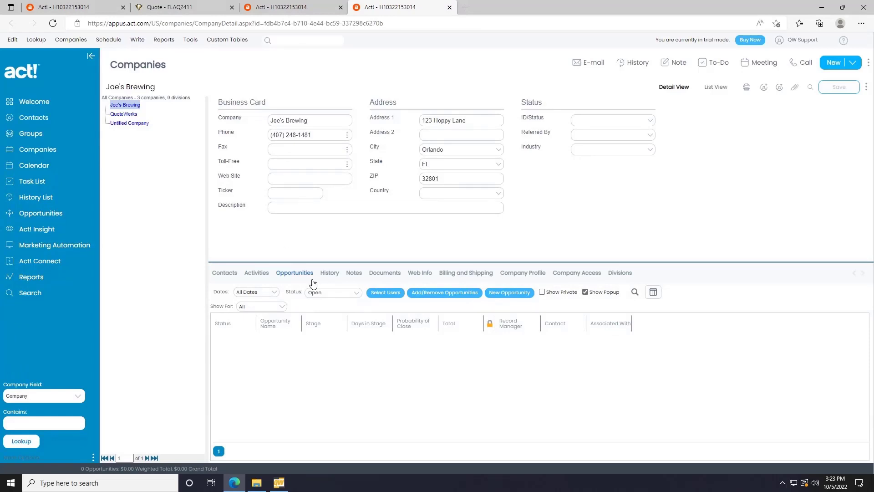
# - Filter Joe's Brewing opportunities to Closed - Won and open the New Workstation Quote opportunity
pyautogui.click(356, 297)
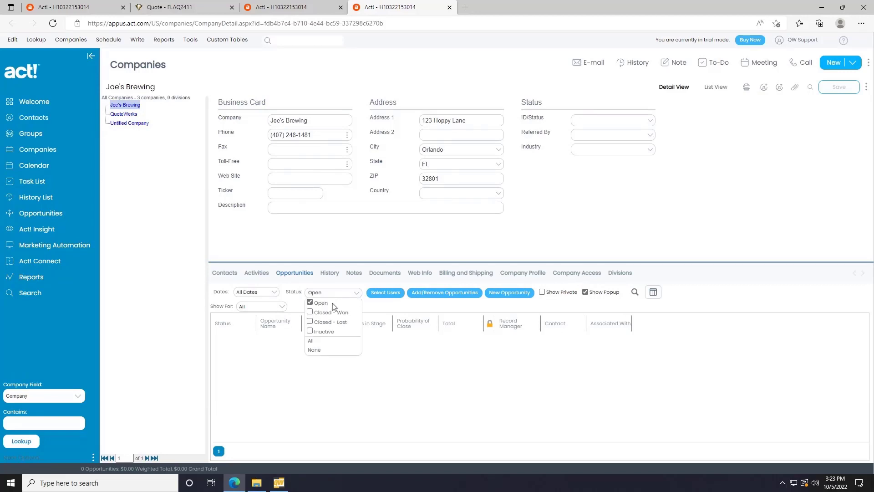
pyautogui.click(311, 313)
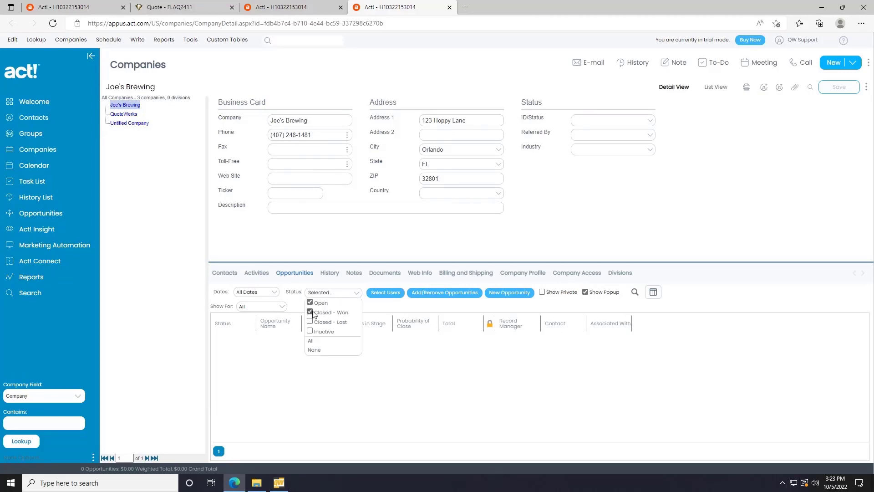
pyautogui.click(455, 367)
pyautogui.click(273, 365)
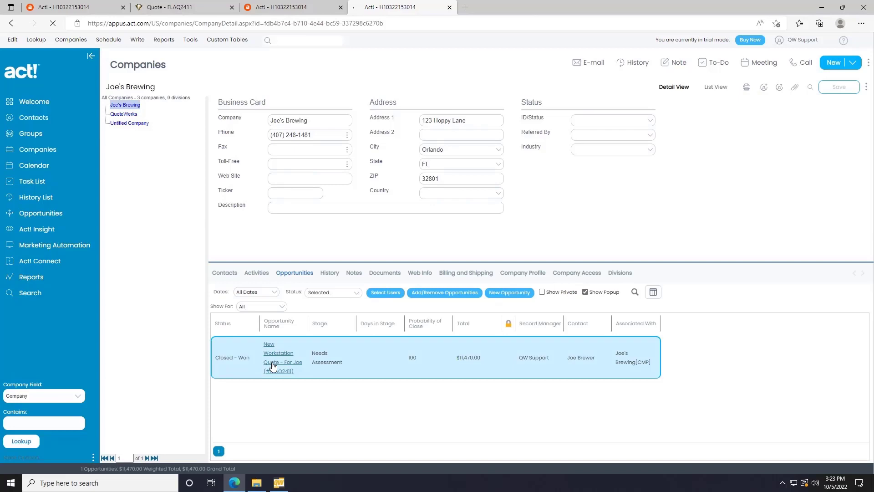